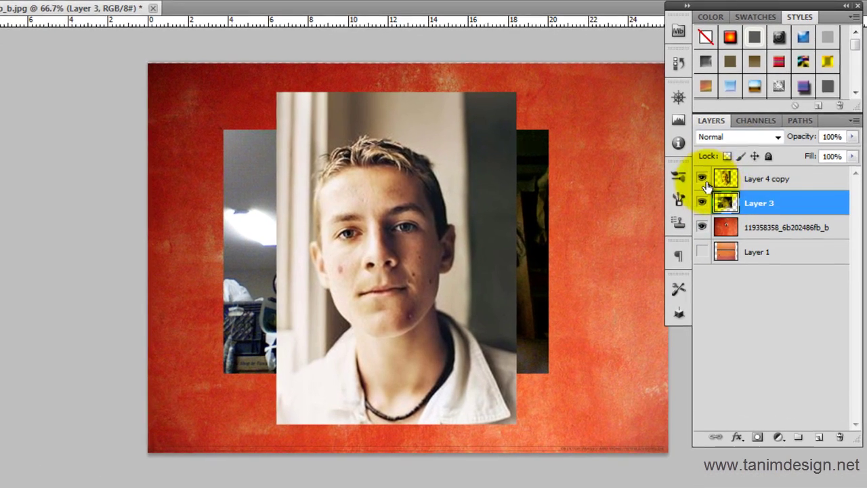
# Step: Hide both portraits, test a stroke over the 20 sign, undo it, and reshow the portraits
pyautogui.click(702, 179)
pyautogui.click(702, 203)
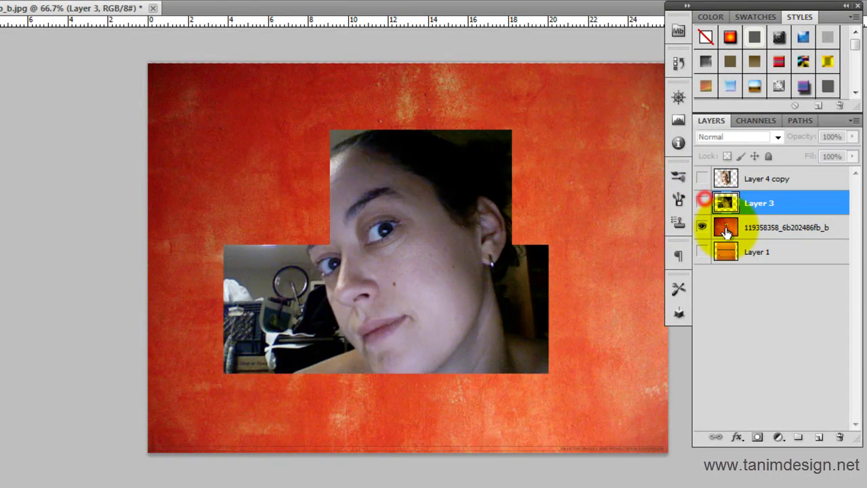
pyautogui.click(726, 230)
pyautogui.moveTo(413, 230)
pyautogui.mouseDown()
pyautogui.moveTo(400, 234)
pyautogui.moveTo(397, 203)
pyautogui.moveTo(398, 223)
pyautogui.mouseUp()
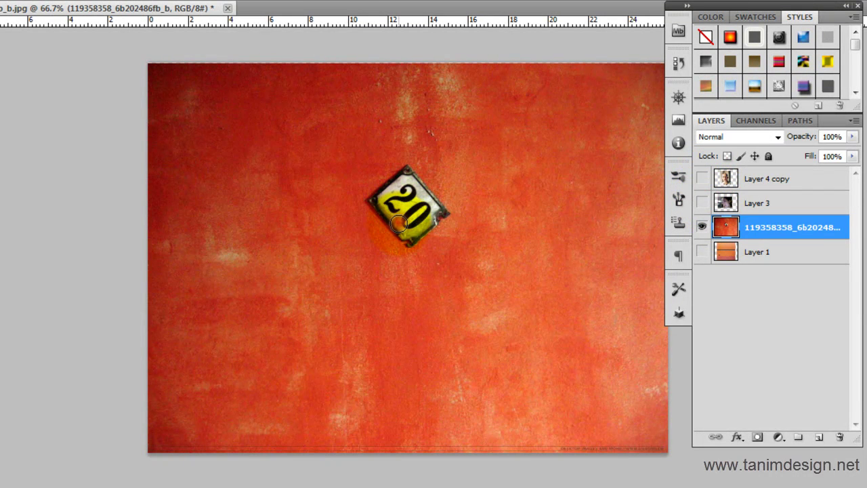
pyautogui.hotkey('ctrl', 'z')
pyautogui.hotkey('ctrl', 'z')
pyautogui.hotkey('ctrl', 'z')
pyautogui.hotkey('ctrl', 'z')
pyautogui.hotkey('ctrl', 'z')
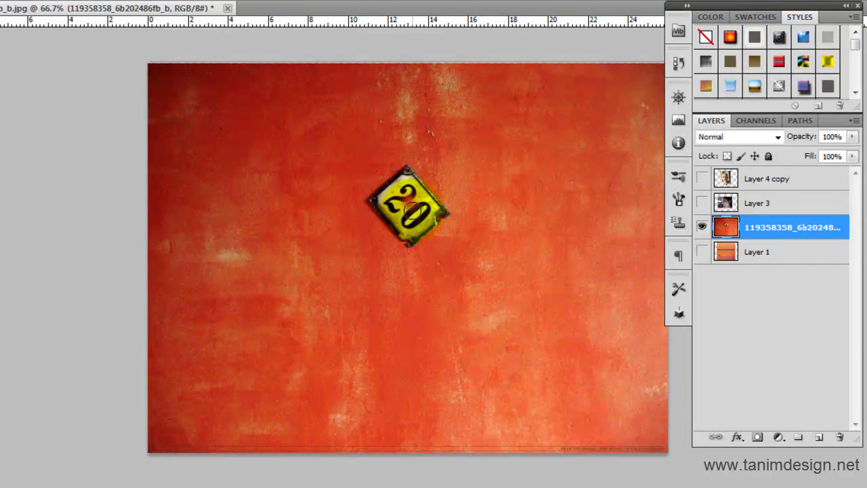
pyautogui.click(702, 202)
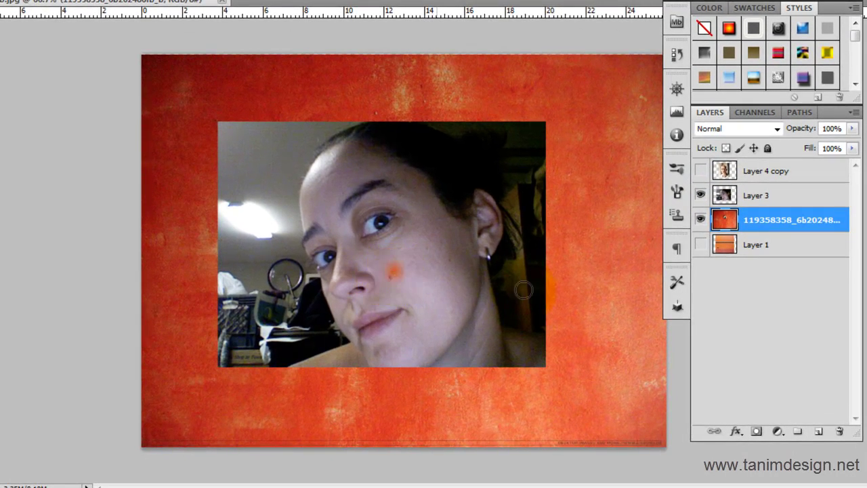
pyautogui.click(722, 171)
pyautogui.click(701, 170)
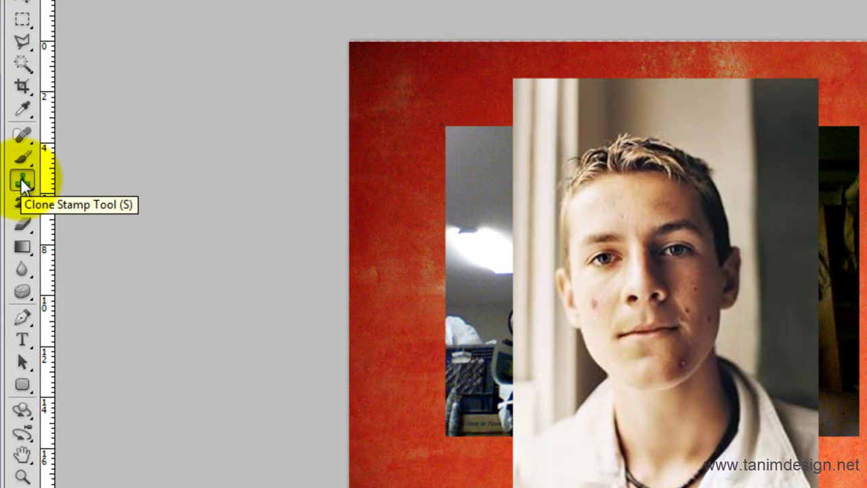
# Step: Switch to the Clone Stamp Tool, hide Layer 4 copy and Layer 3, and select the red wall layer
pyautogui.click(22, 139)
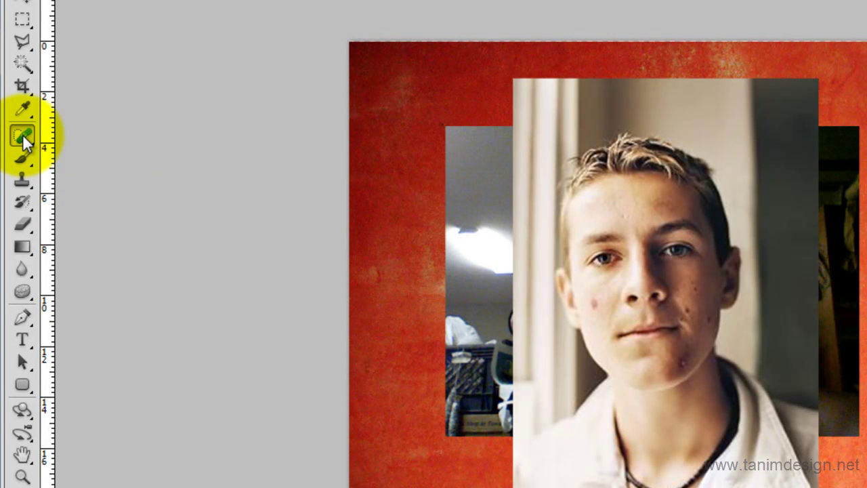
pyautogui.keyDown('alt'); pyautogui.click(23, 137); pyautogui.keyUp('alt')
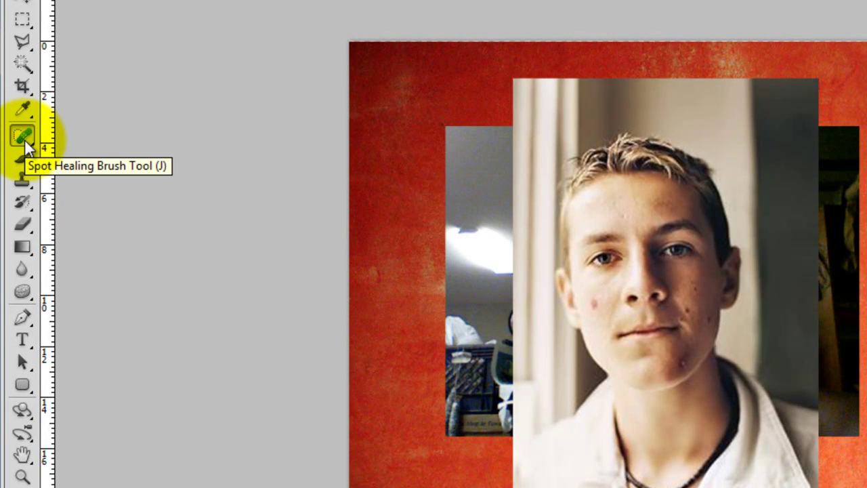
pyautogui.click(25, 176)
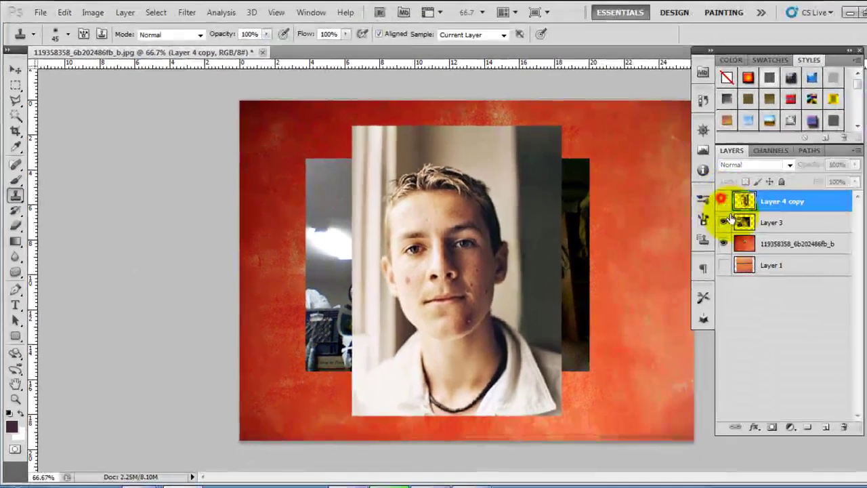
pyautogui.click(866, 194)
pyautogui.click(866, 220)
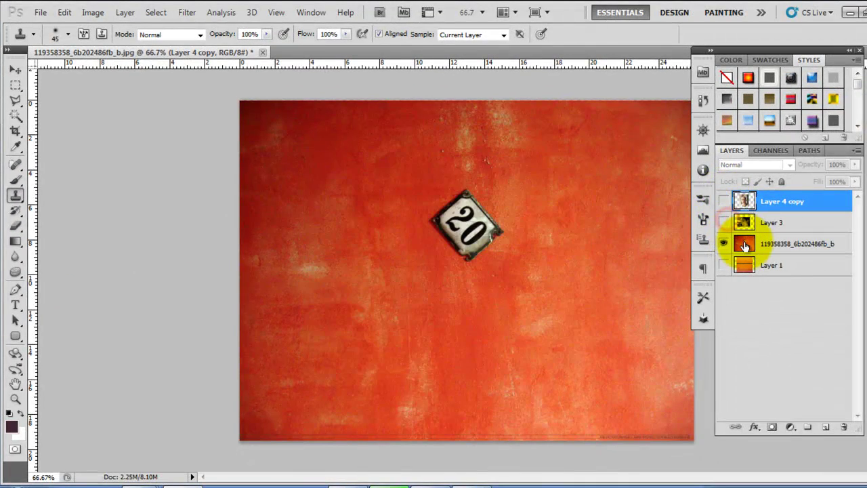
pyautogui.click(866, 248)
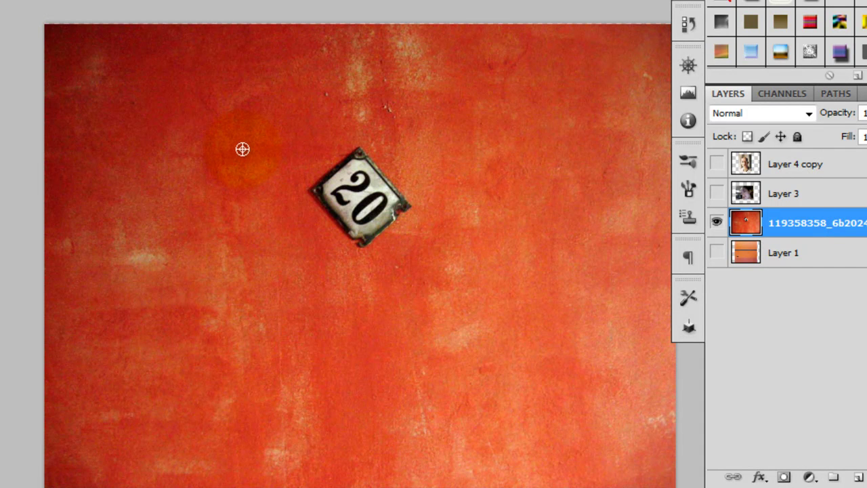
# Step: Sample clean wall texture and clone it across the 20 sign
pyautogui.keyDown('alt'); pyautogui.click(245, 148); pyautogui.keyUp('alt')
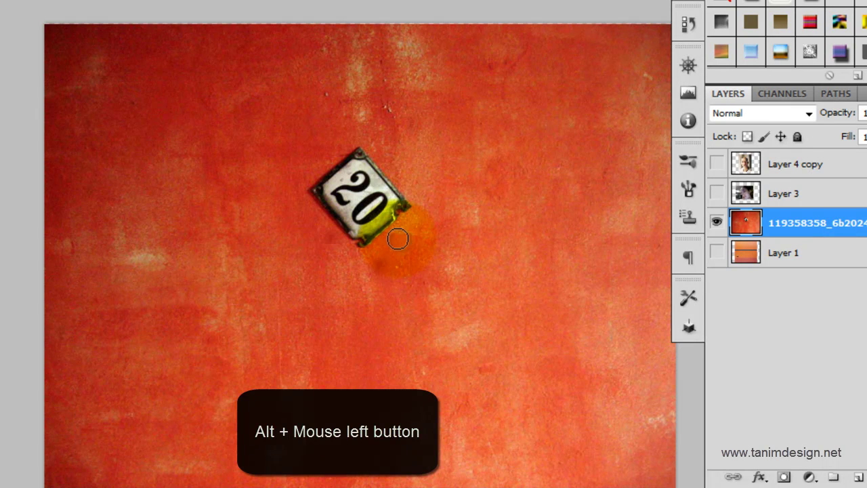
pyautogui.moveTo(397, 237); pyautogui.dragTo(354, 135)
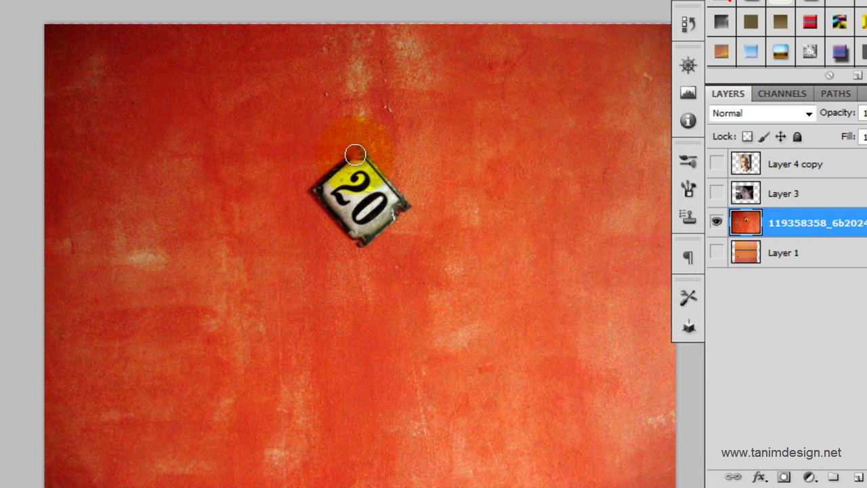
pyautogui.hotkey('ctrl', 'z')
pyautogui.hotkey('ctrl', 'z')
pyautogui.hotkey('ctrl', 'z')
pyautogui.hotkey('ctrl', 'z')
pyautogui.hotkey('ctrl', 'z')
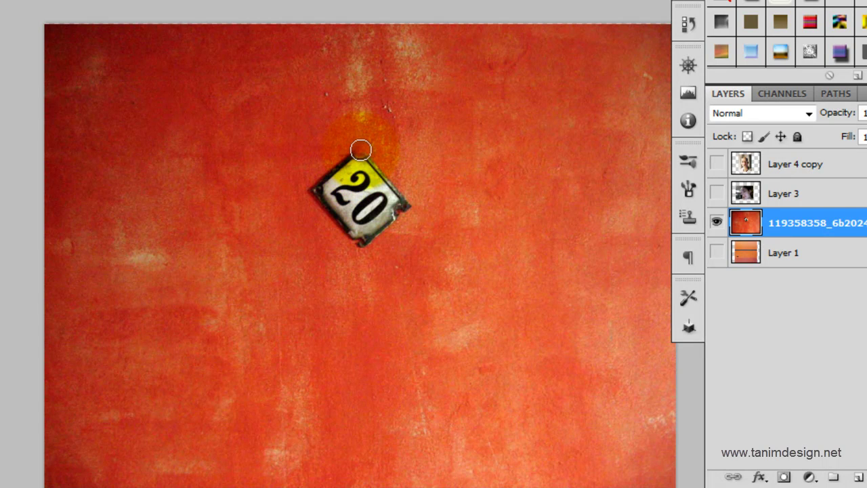
pyautogui.moveTo(360, 150)
pyautogui.mouseDown()
pyautogui.moveTo(378, 171)
pyautogui.moveTo(388, 217)
pyautogui.moveTo(400, 199)
pyautogui.moveTo(397, 228)
pyautogui.moveTo(393, 217)
pyautogui.moveTo(371, 236)
pyautogui.moveTo(354, 178)
pyautogui.moveTo(335, 201)
pyautogui.moveTo(318, 185)
pyautogui.moveTo(345, 221)
pyautogui.moveTo(356, 257)
pyautogui.moveTo(344, 217)
pyautogui.moveTo(362, 276)
pyautogui.moveTo(334, 265)
pyautogui.moveTo(321, 284)
pyautogui.mouseUp()
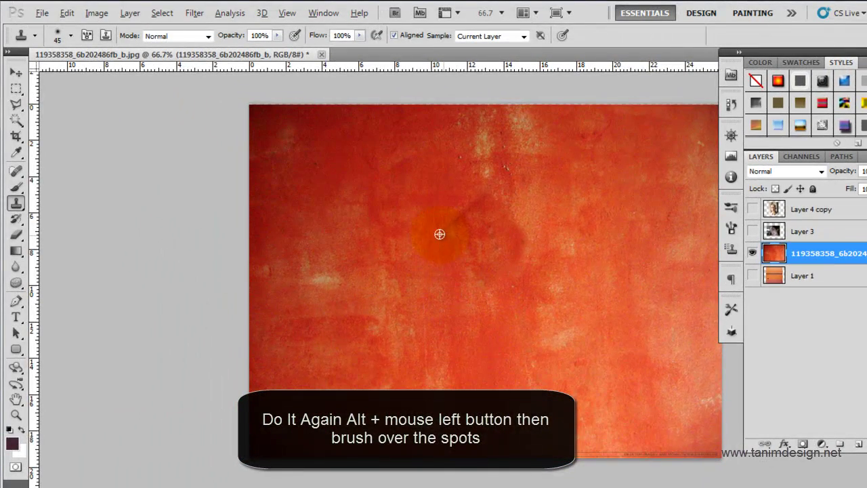
# Step: Clone wall texture over the pale spots, enlarging the brush to 125 and resampling nearby wall
pyautogui.moveTo(451, 239); pyautogui.dragTo(446, 203)
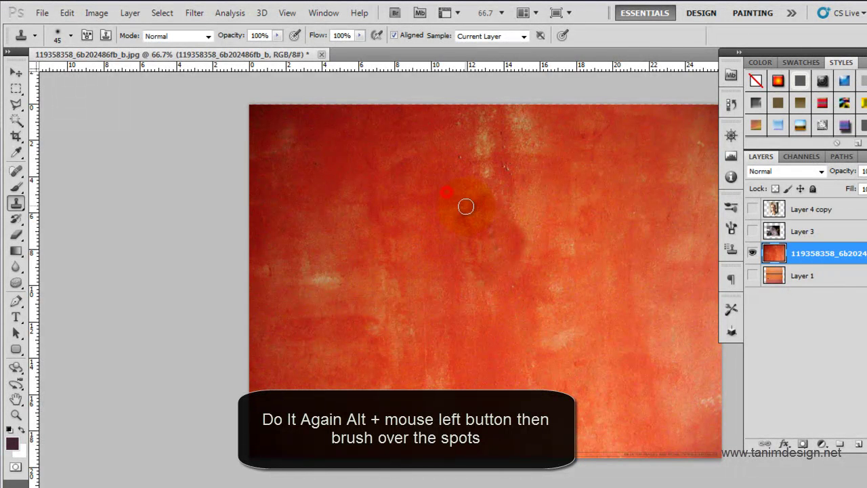
pyautogui.moveTo(461, 232); pyautogui.dragTo(483, 326)
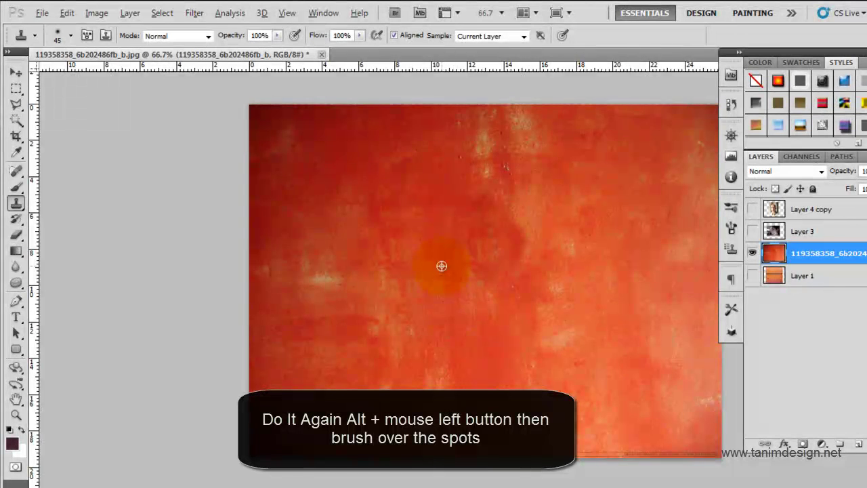
pyautogui.moveTo(470, 261)
pyautogui.mouseDown()
pyautogui.moveTo(467, 361)
pyautogui.moveTo(474, 313)
pyautogui.moveTo(456, 260)
pyautogui.mouseUp()
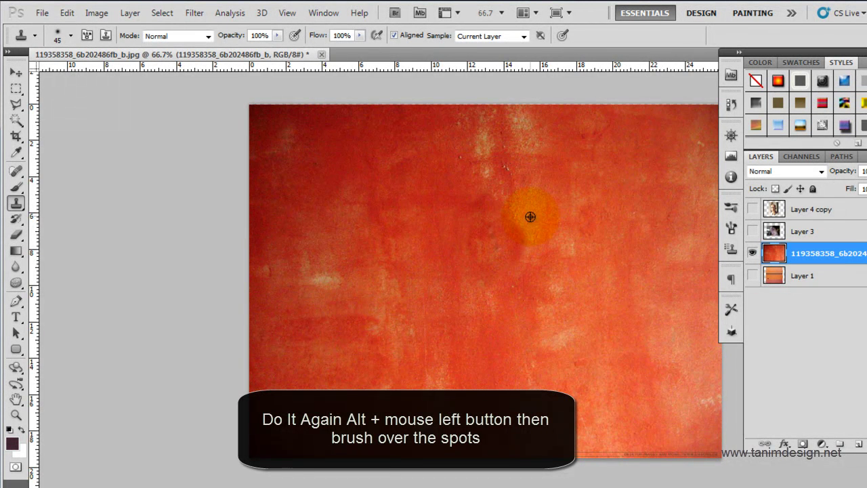
pyautogui.moveTo(513, 269); pyautogui.dragTo(513, 305)
pyautogui.press(']')
pyautogui.press(']')
pyautogui.press(']')
pyautogui.press(']')
pyautogui.press(']')
pyautogui.press(']')
pyautogui.press(']')
pyautogui.press(']')
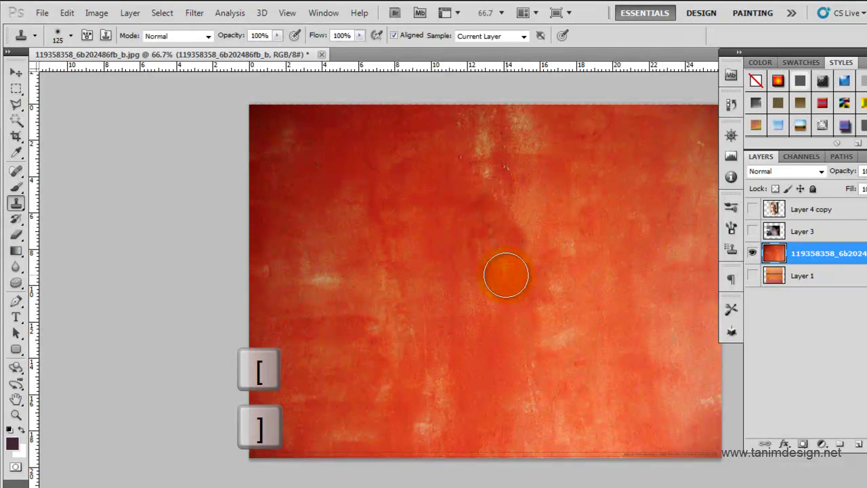
pyautogui.keyDown('alt'); pyautogui.click(519, 306); pyautogui.keyUp('alt')
pyautogui.click(519, 252)
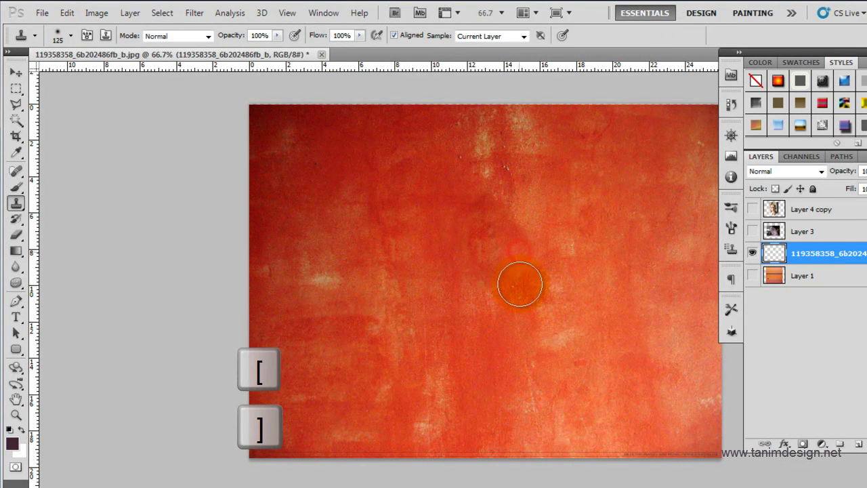
pyautogui.click(511, 236)
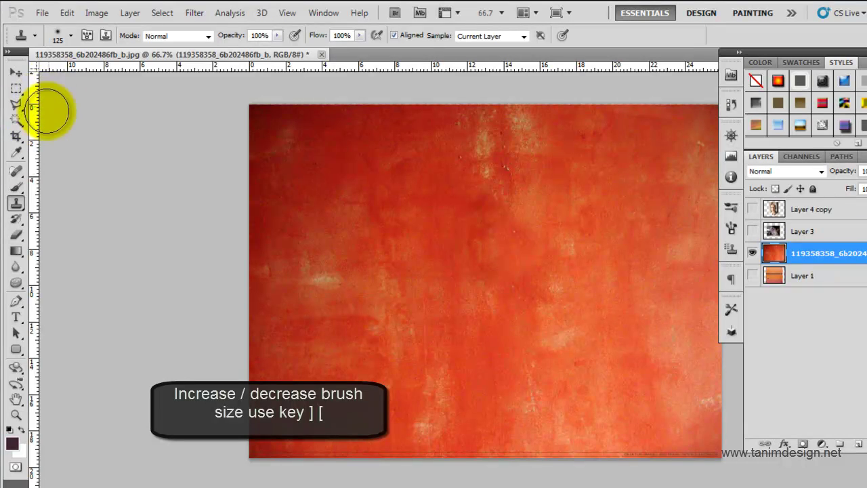
pyautogui.click(16, 87)
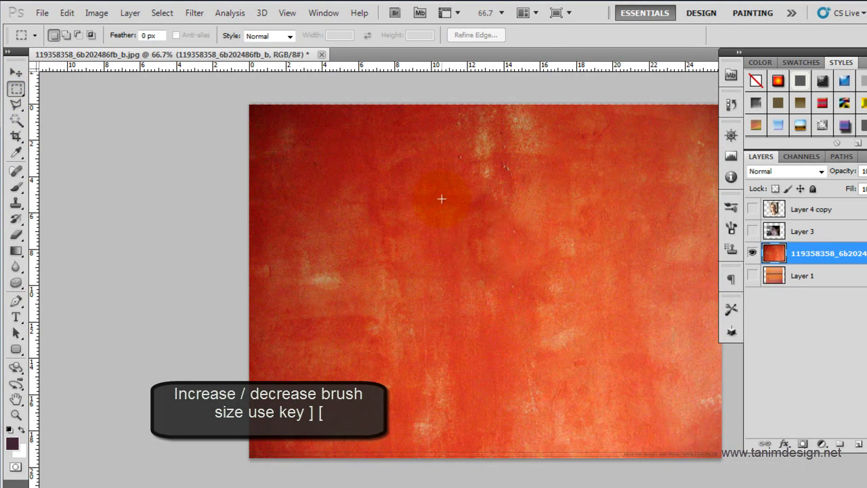
# Step: Show the woman's portrait over the wall and zoom to 200% on her cheek mole
pyautogui.click(556, 307)
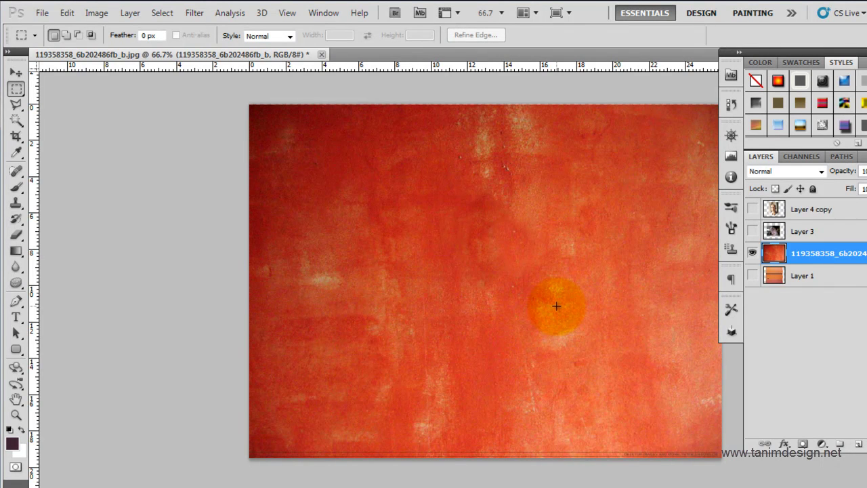
pyautogui.click(752, 253)
pyautogui.click(752, 231)
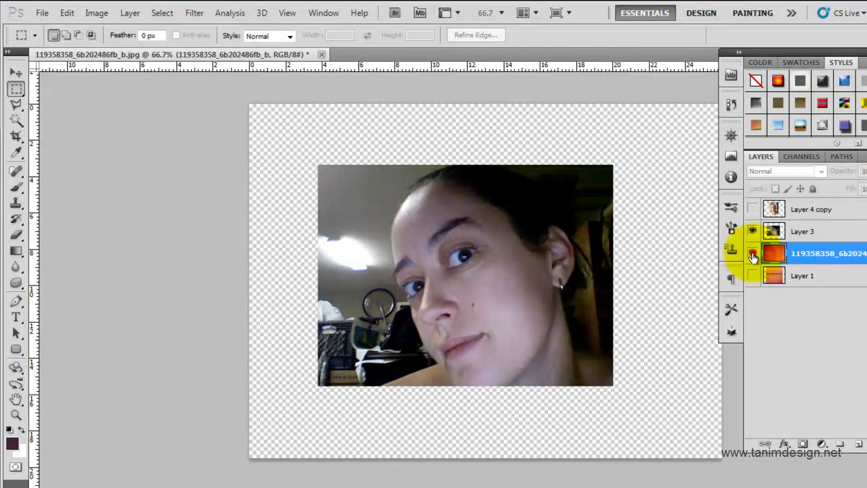
pyautogui.click(752, 253)
pyautogui.moveTo(466, 296); pyautogui.dragTo(494, 323)
pyautogui.click(496, 326)
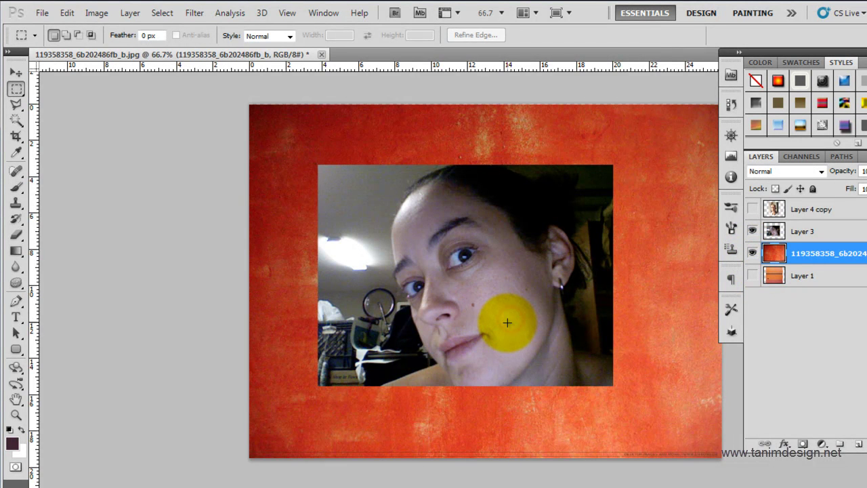
pyautogui.keyDown('ctrl'); pyautogui.click(478, 317); pyautogui.keyUp('ctrl')
pyautogui.keyDown('ctrl'); pyautogui.click(470, 306); pyautogui.keyUp('ctrl')
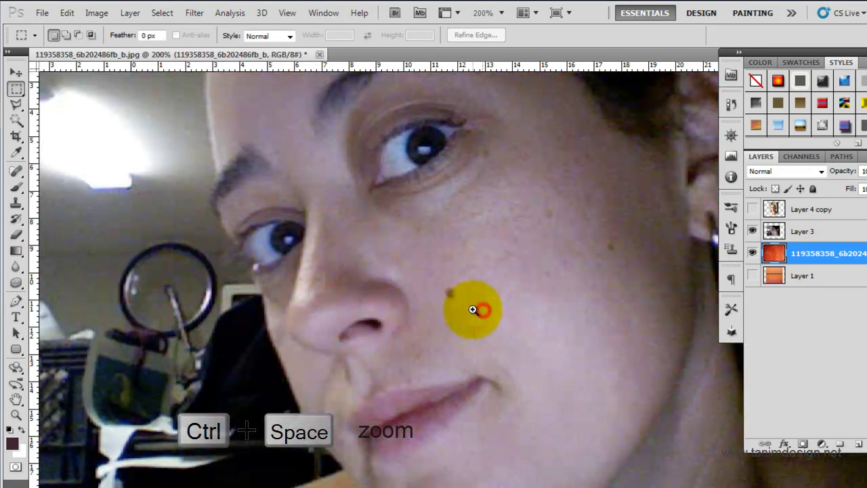
pyautogui.moveTo(460, 296); pyautogui.dragTo(450, 283)
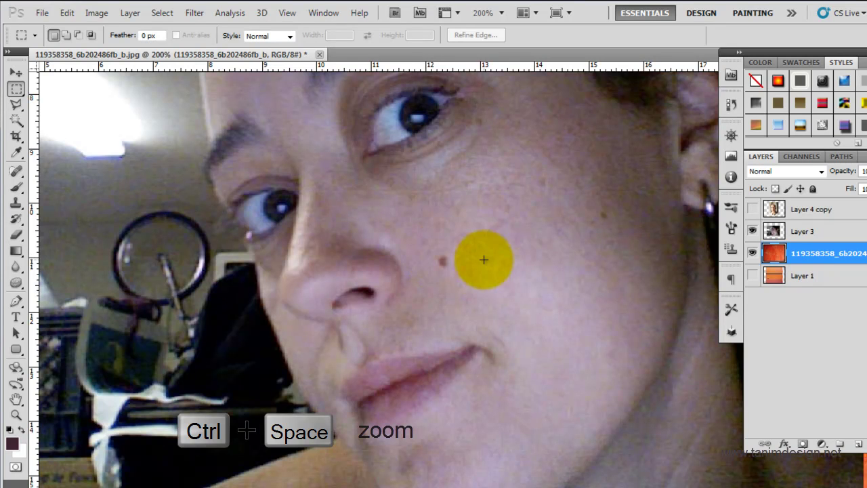
pyautogui.moveTo(466, 242); pyautogui.dragTo(424, 287)
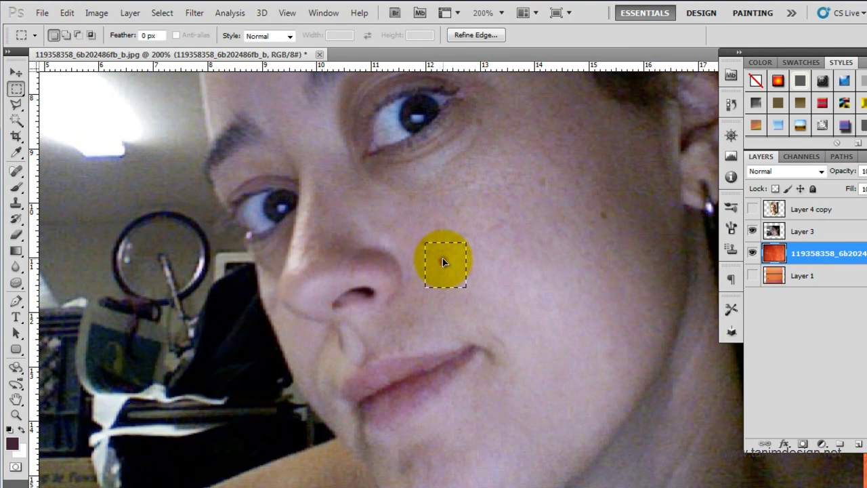
pyautogui.click(482, 253)
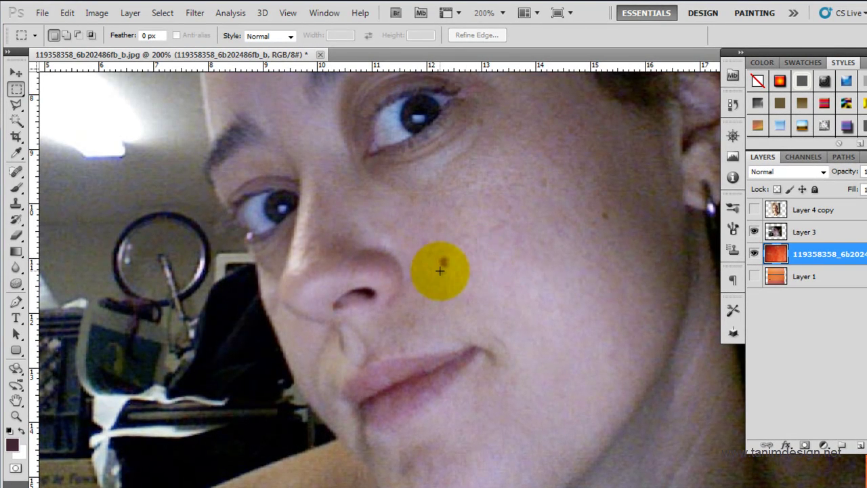
# Step: Shrink the Clone Stamp brush to 30, select Layer 3, and clone clean skin over the cheek blemish
pyautogui.click(16, 203)
pyautogui.press('[')
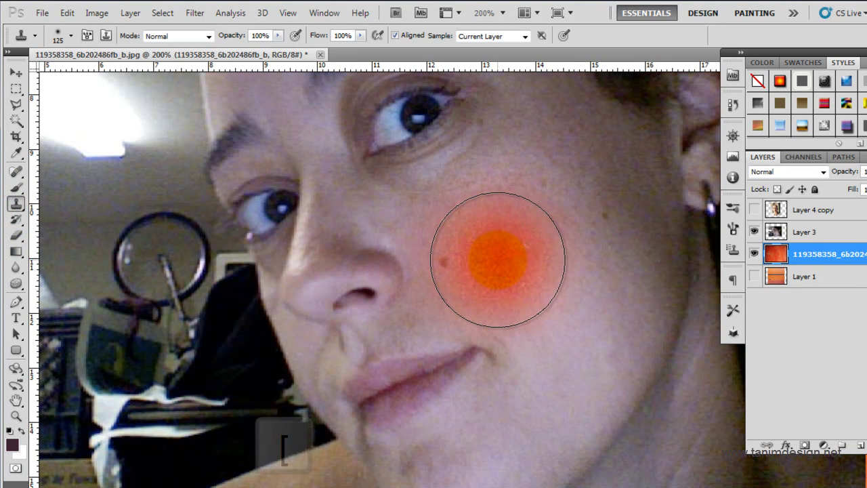
pyautogui.press('[')
pyautogui.press('[')
pyautogui.press('[')
pyautogui.press('[')
pyautogui.press('[')
pyautogui.press('[')
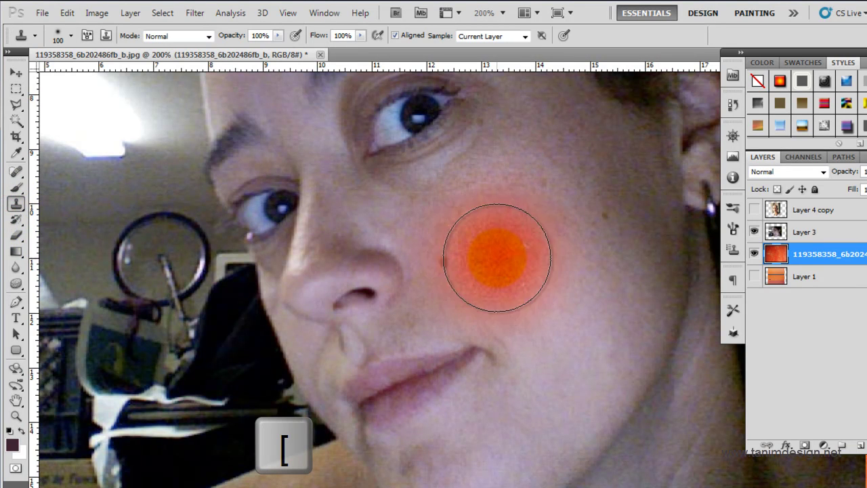
pyautogui.press('[')
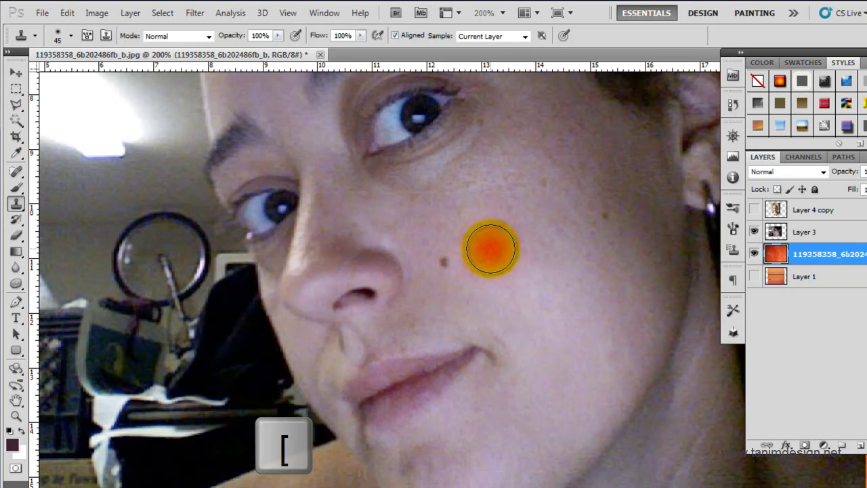
pyautogui.press('[')
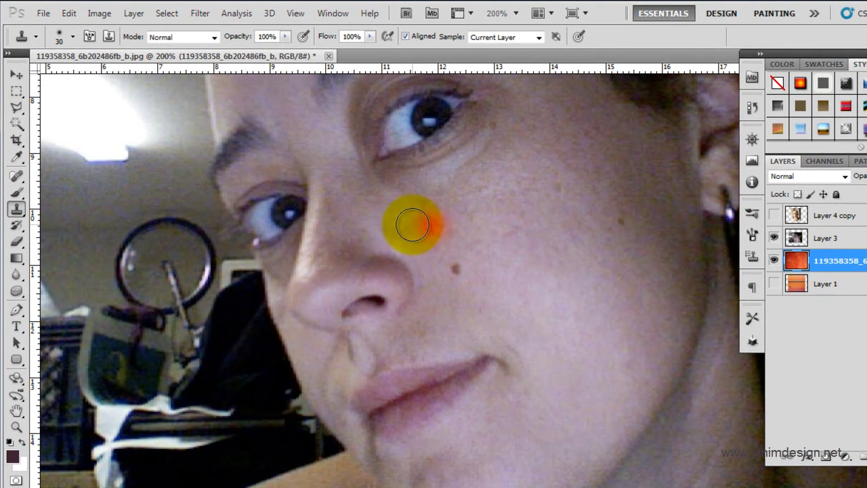
pyautogui.click(17, 211)
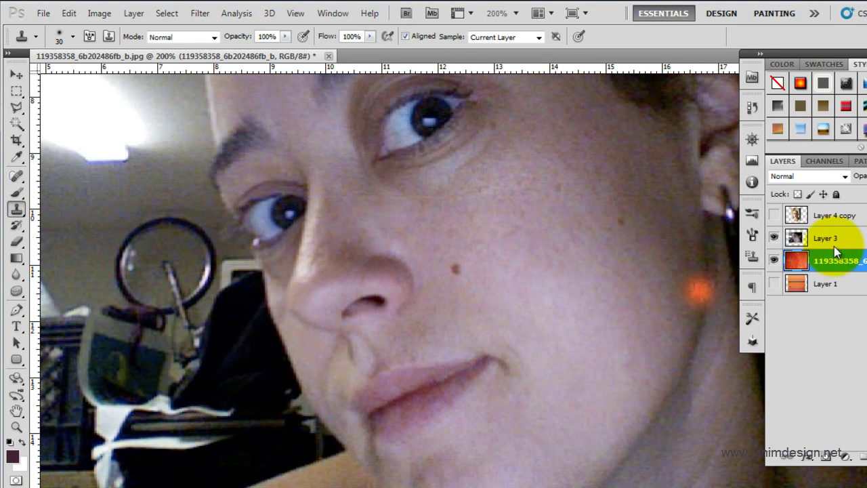
pyautogui.click(798, 237)
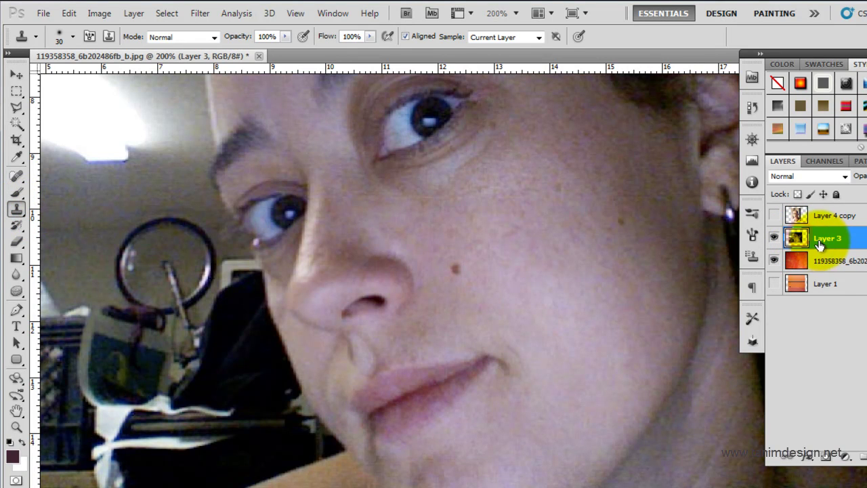
pyautogui.keyDown('alt'); pyautogui.click(563, 235); pyautogui.keyUp('alt')
pyautogui.click(498, 252)
pyautogui.press('alt')
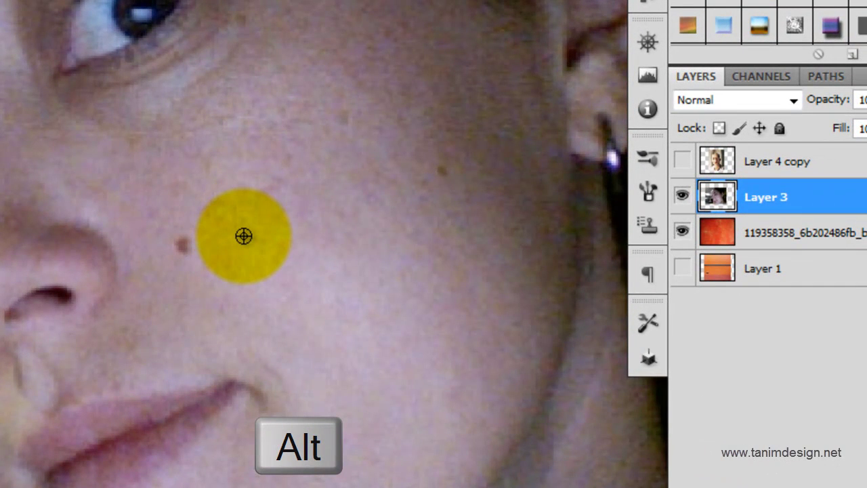
pyautogui.keyDown('alt'); pyautogui.click(244, 236); pyautogui.keyUp('alt')
pyautogui.click(182, 245)
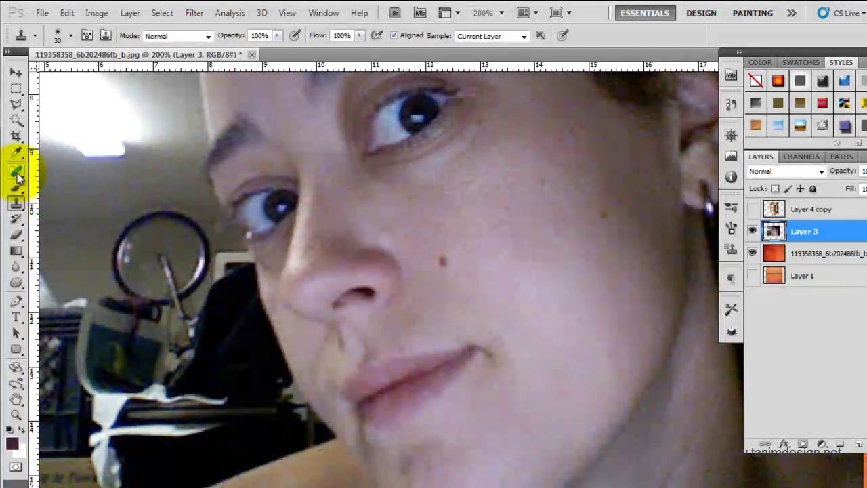
# Step: Heal the dark mole on the woman's cheek with the Spot Healing Brush
pyautogui.click(1, 170)
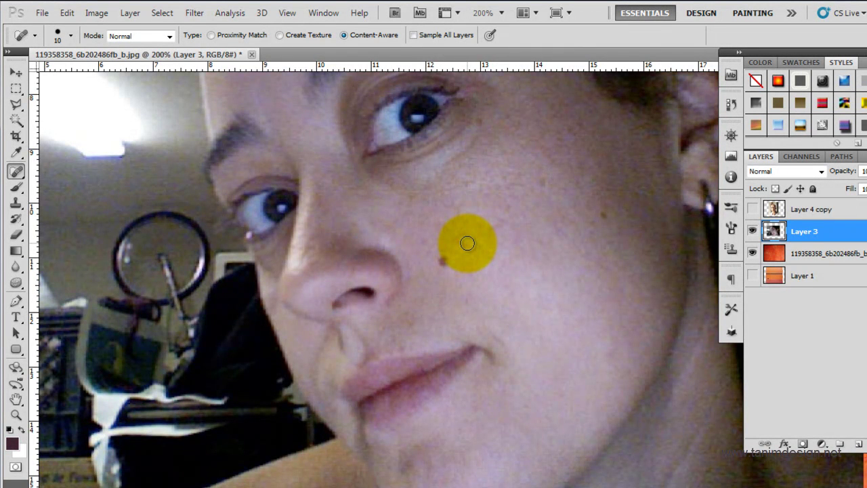
pyautogui.moveTo(16, 178); pyautogui.dragTo(37, 184)
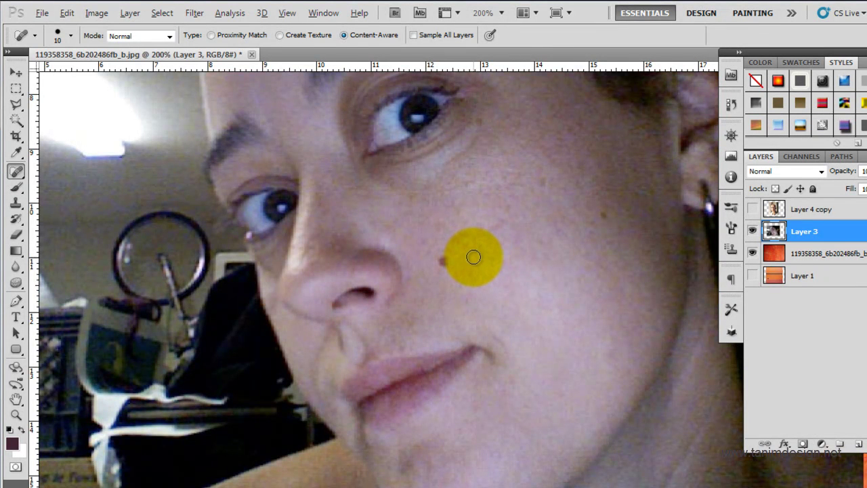
pyautogui.press('alt')
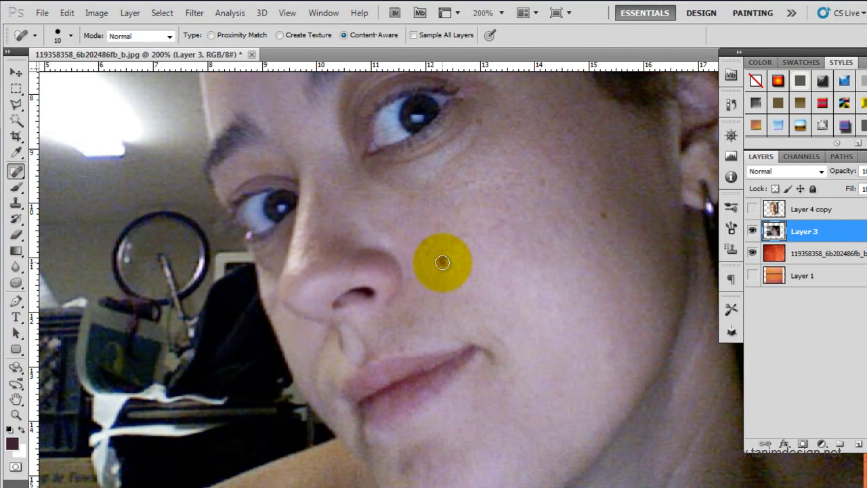
pyautogui.moveTo(442, 262); pyautogui.dragTo(446, 261)
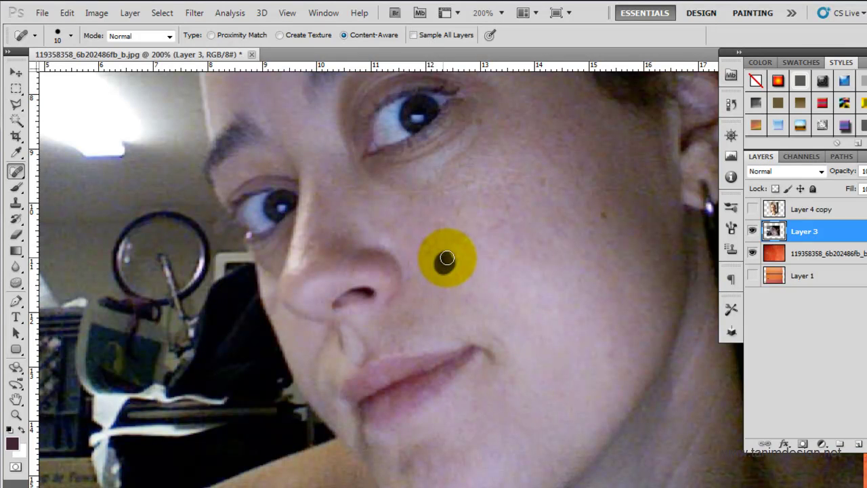
pyautogui.click(444, 262)
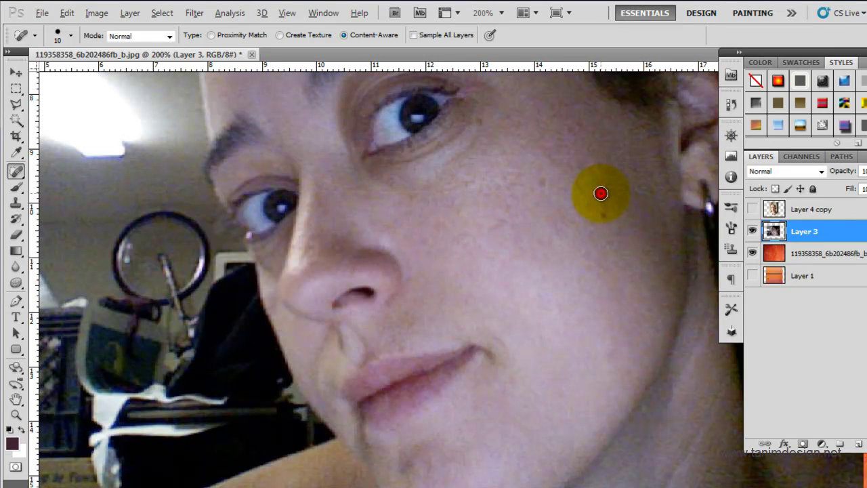
# Step: Heal the small spots on her cheek and under the eye, zoom out, and hide Layer 3
pyautogui.click(601, 194)
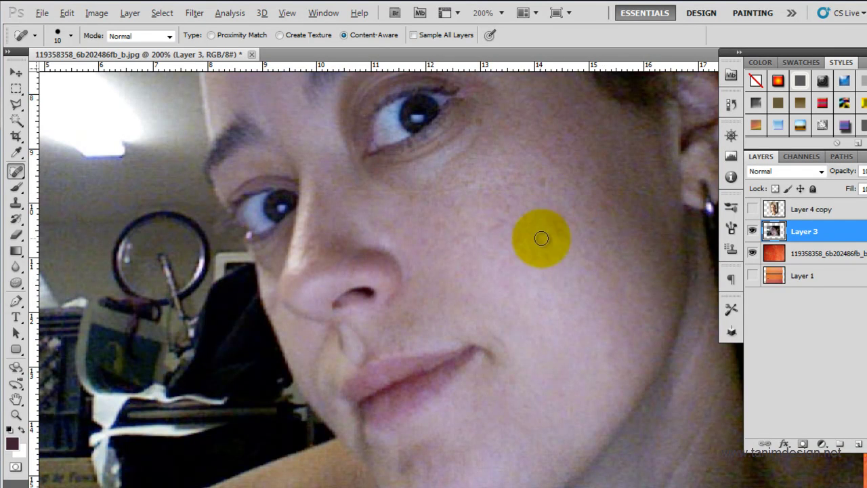
pyautogui.moveTo(525, 288); pyautogui.dragTo(577, 187)
pyautogui.moveTo(420, 298); pyautogui.dragTo(448, 396)
pyautogui.scroll(-2, 447, 396)
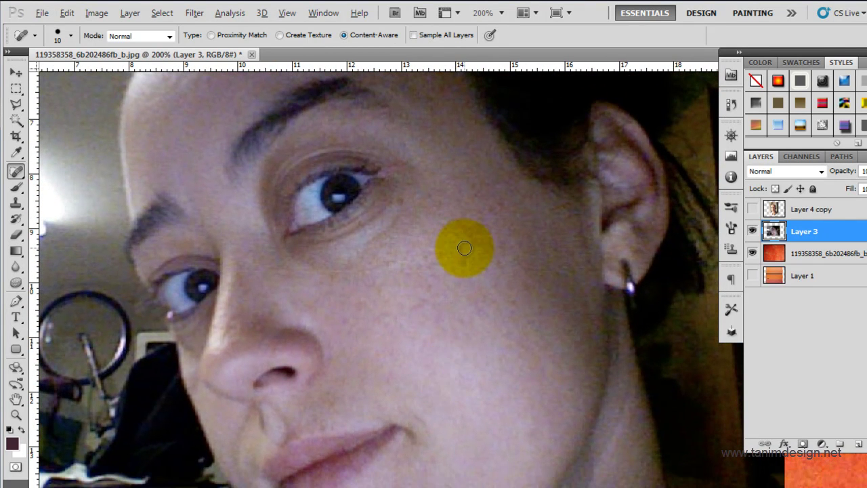
pyautogui.click(463, 261)
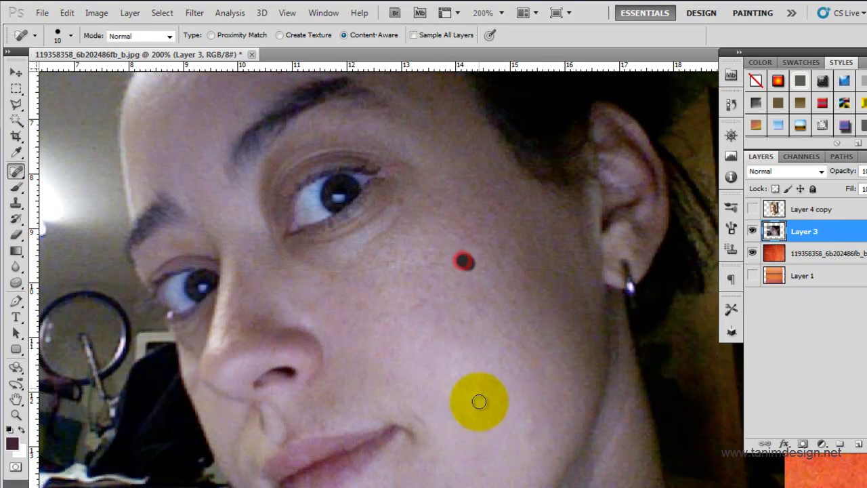
pyautogui.click(522, 285)
pyautogui.click(459, 323)
pyautogui.click(481, 314)
pyautogui.click(419, 277)
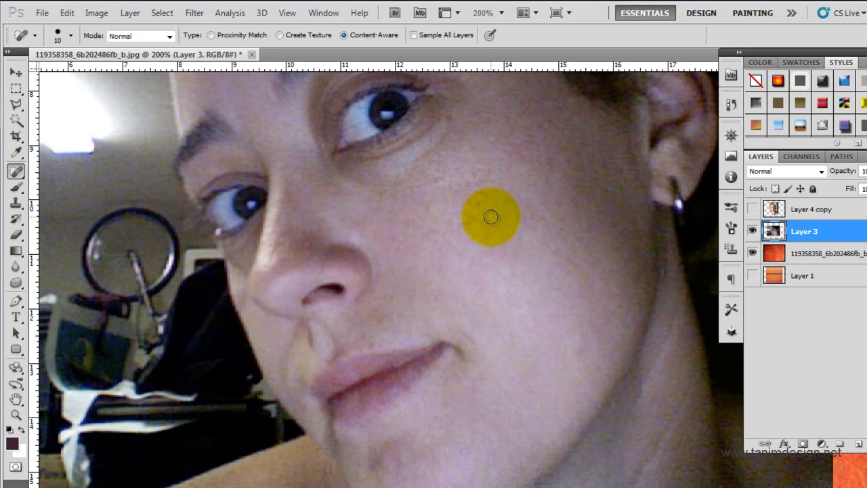
pyautogui.click(371, 196)
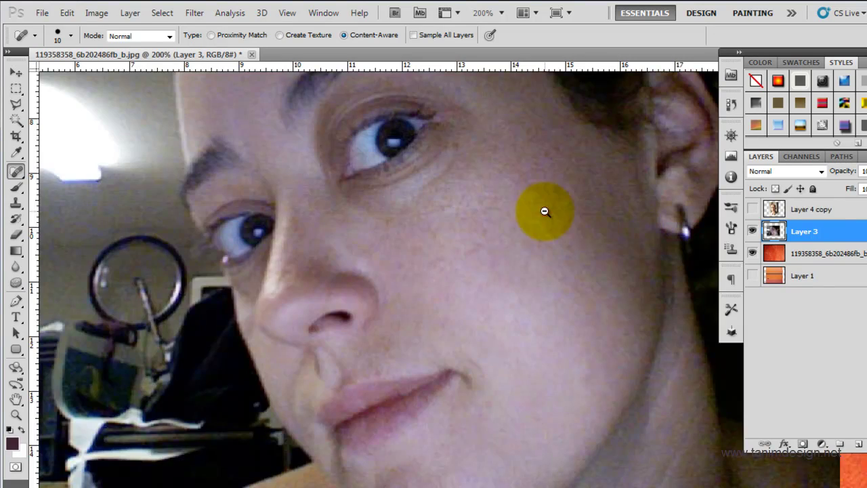
pyautogui.keyDown('alt'); pyautogui.click(545, 211); pyautogui.keyUp('alt')
pyautogui.click(752, 231)
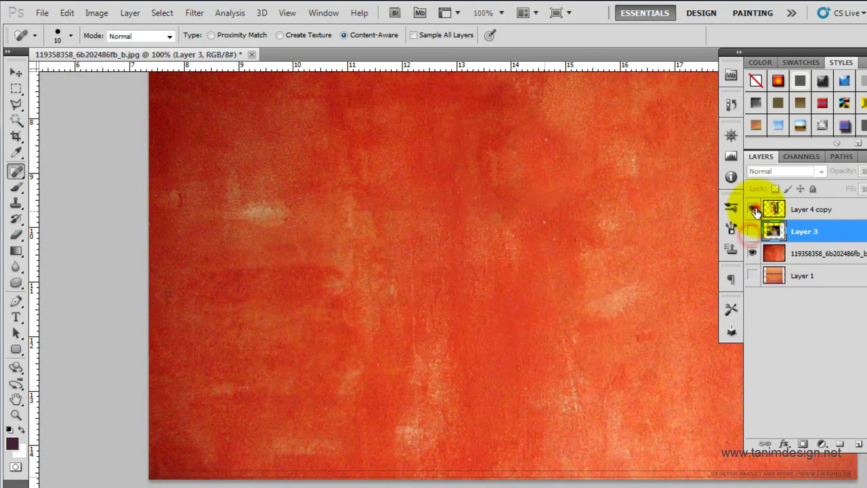
# Step: Show and select Layer 4 copy, then zoom in on the boy's cheek
pyautogui.click(752, 209)
pyautogui.click(806, 209)
pyautogui.keyDown('ctrl'); pyautogui.click(454, 207); pyautogui.keyUp('ctrl')
pyautogui.moveTo(402, 265); pyautogui.dragTo(344, 309)
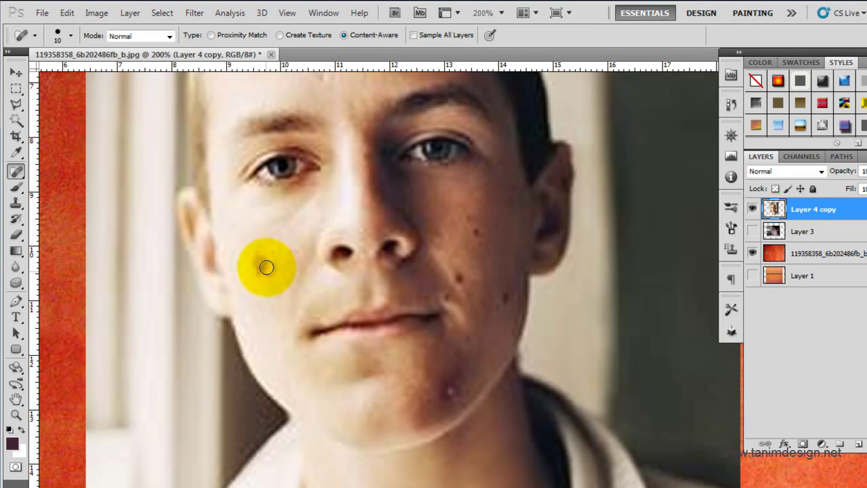
pyautogui.keyDown('ctrl'); pyautogui.click(262, 264); pyautogui.keyUp('ctrl')
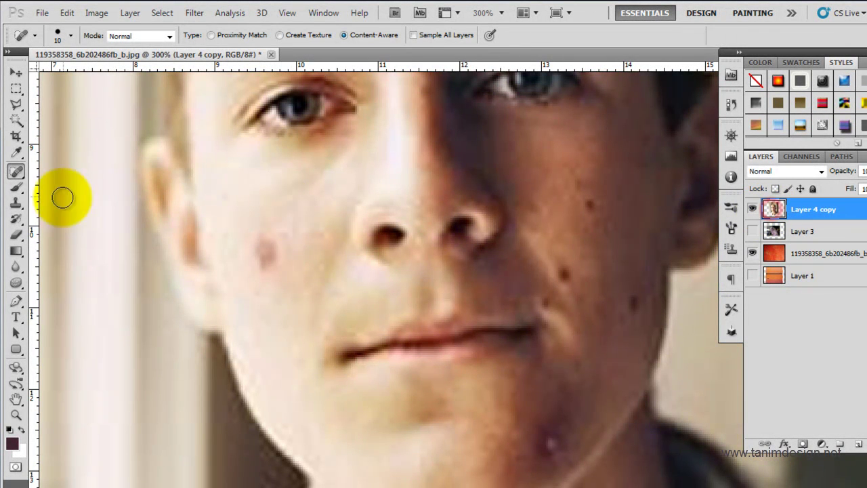
# Step: Shrink the Spot Healing Brush to 10 and heal the blemish on the boy's lit cheek
pyautogui.click(16, 201)
pyautogui.click(17, 174)
pyautogui.click(16, 202)
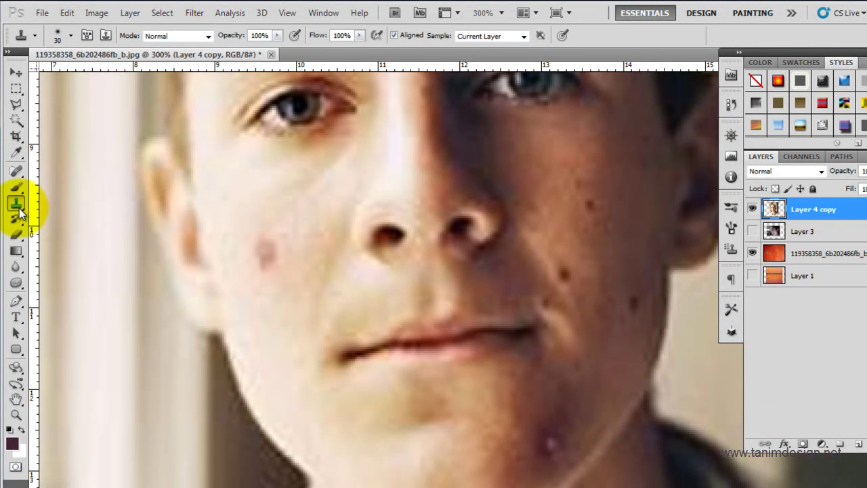
pyautogui.press('[')
pyautogui.press('[')
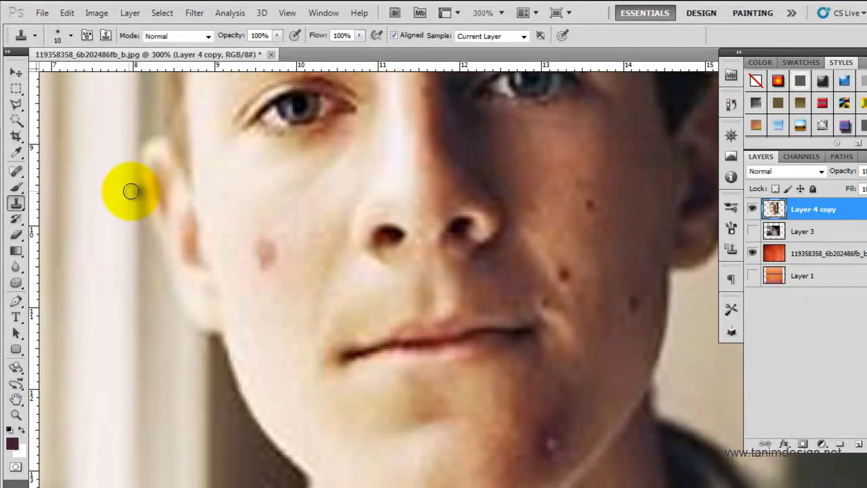
pyautogui.click(17, 171)
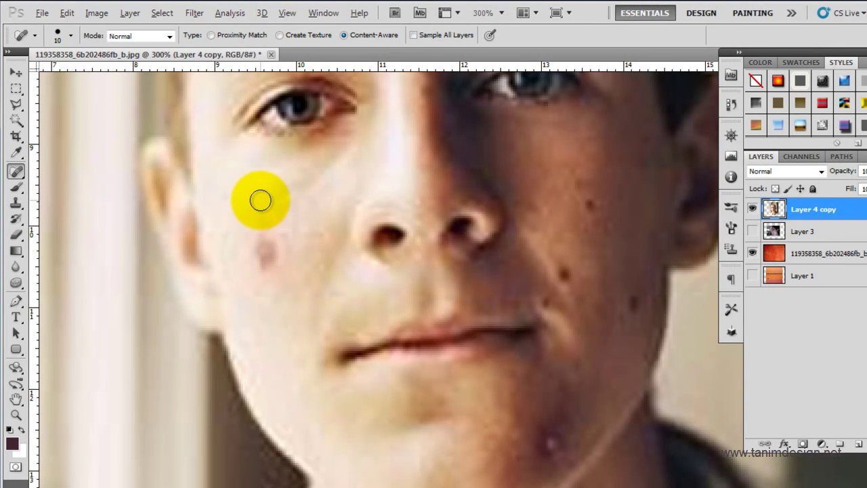
pyautogui.press('alt')
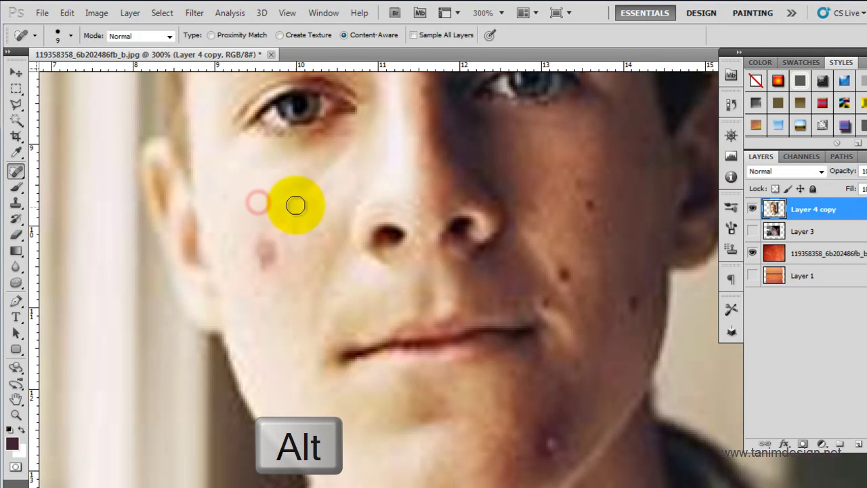
pyautogui.moveTo(264, 248)
pyautogui.mouseDown()
pyautogui.moveTo(265, 265)
pyautogui.moveTo(274, 238)
pyautogui.moveTo(251, 292)
pyautogui.mouseUp()
pyautogui.moveTo(338, 256)
pyautogui.mouseDown()
pyautogui.moveTo(509, 198)
pyautogui.moveTo(240, 296)
pyautogui.moveTo(174, 286)
pyautogui.mouseUp()
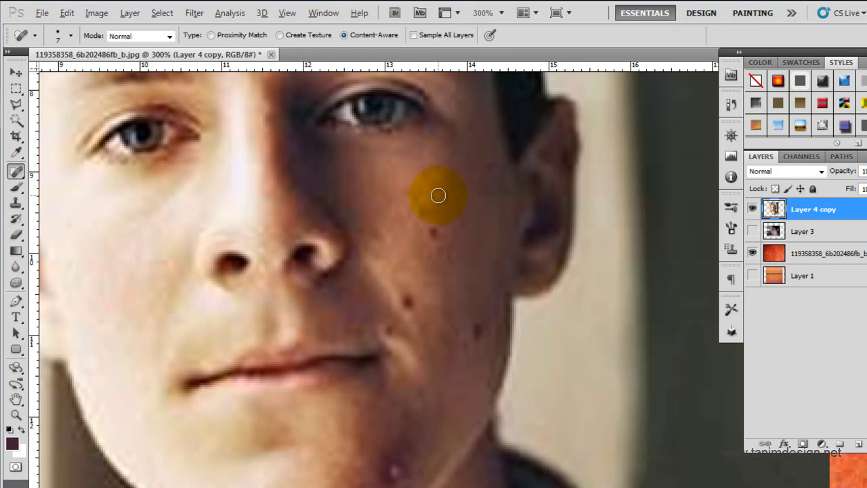
# Step: Spot-heal the dark spots across the boy's shaded cheek and beside his nose
pyautogui.click(439, 196)
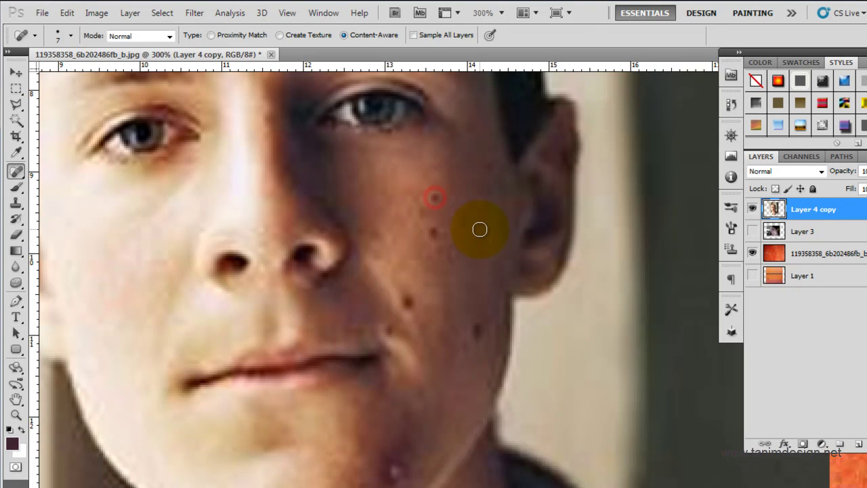
pyautogui.click(17, 203)
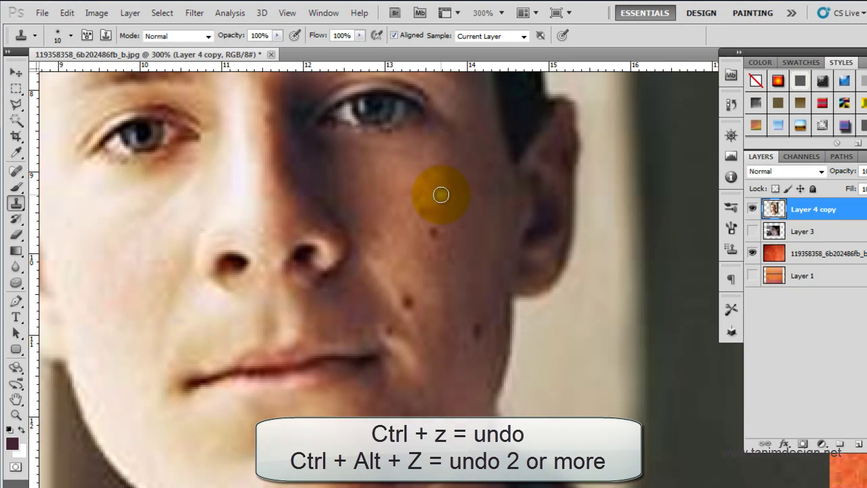
pyautogui.click(16, 172)
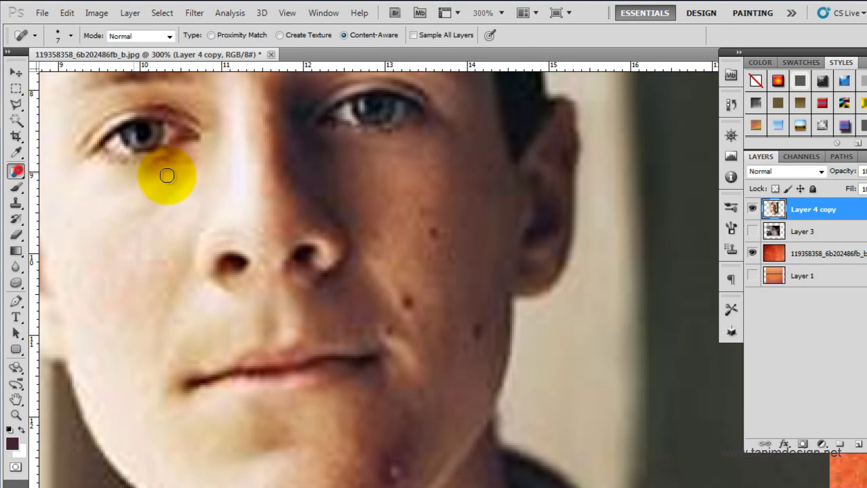
pyautogui.click(435, 194)
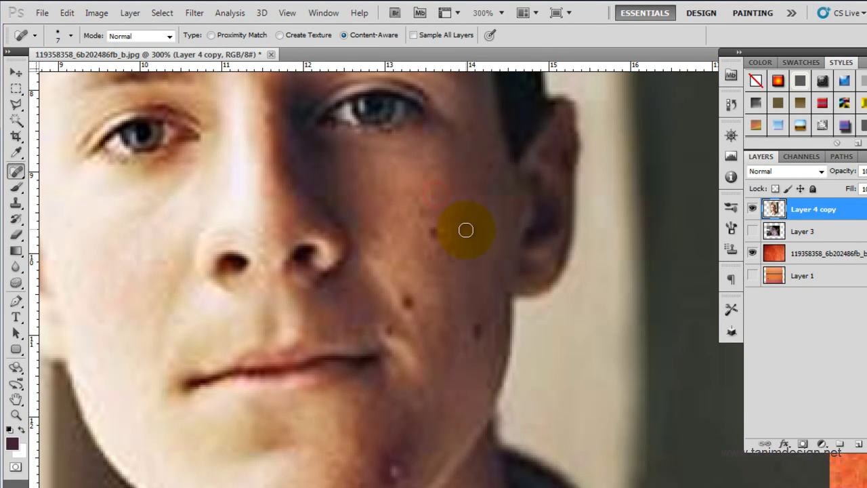
pyautogui.click(432, 232)
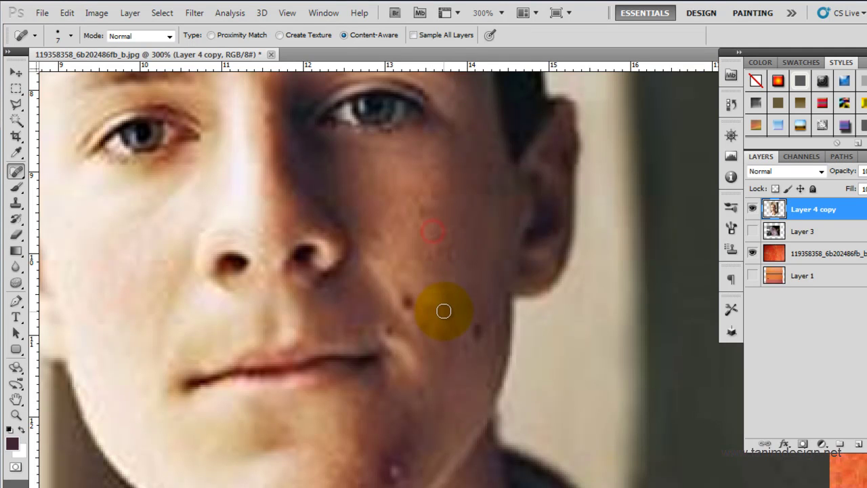
pyautogui.click(429, 242)
pyautogui.click(418, 214)
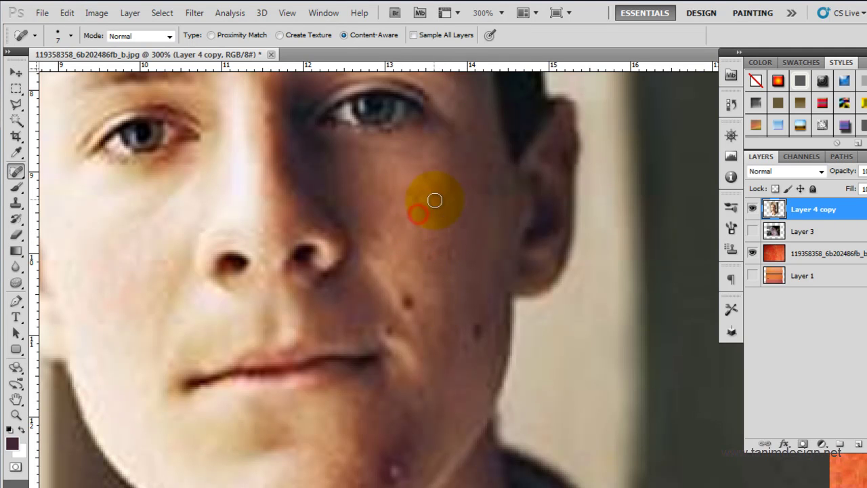
pyautogui.click(429, 194)
pyautogui.click(421, 230)
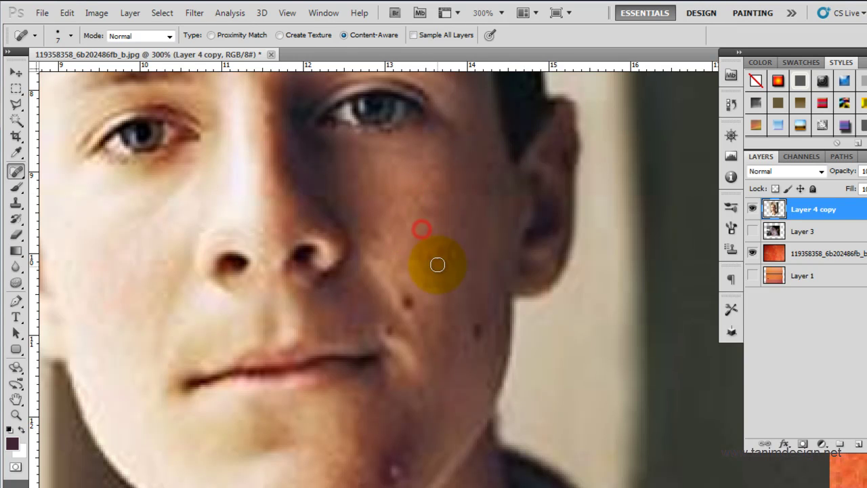
pyautogui.click(422, 201)
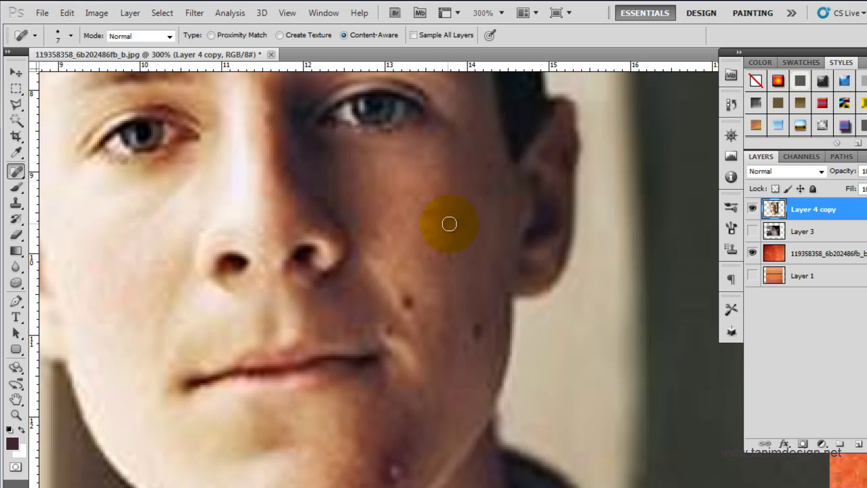
pyautogui.click(313, 239)
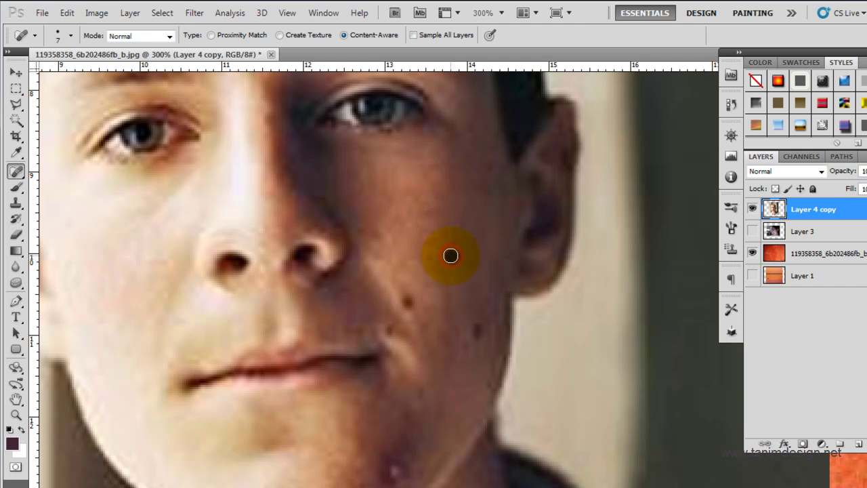
# Step: Heal the remaining lower cheek spots and the mole near his mouth, zooming to 400%
pyautogui.click(450, 255)
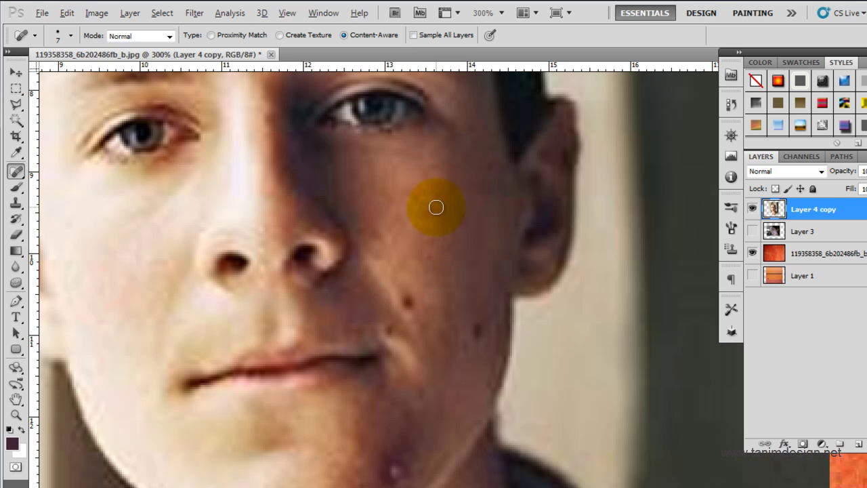
pyautogui.click(432, 211)
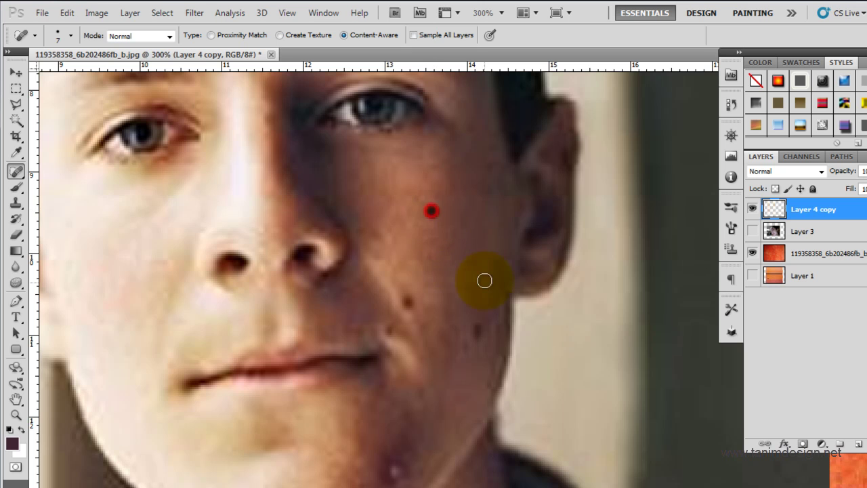
pyautogui.click(430, 259)
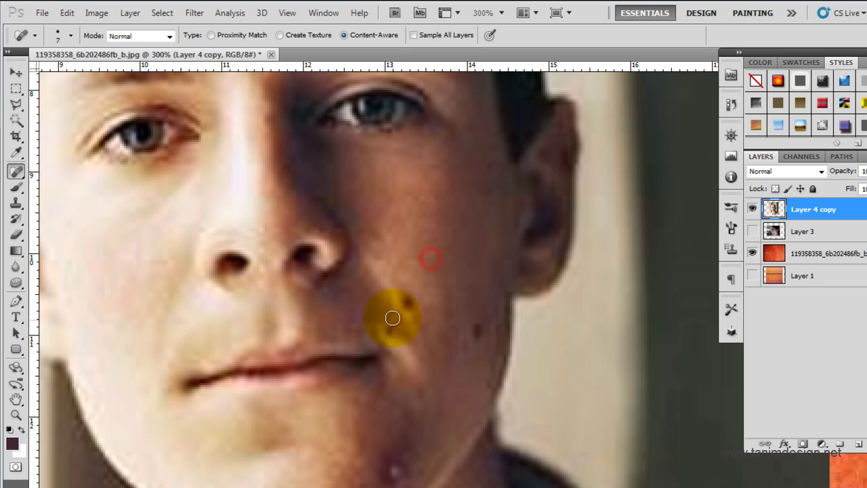
pyautogui.click(415, 279)
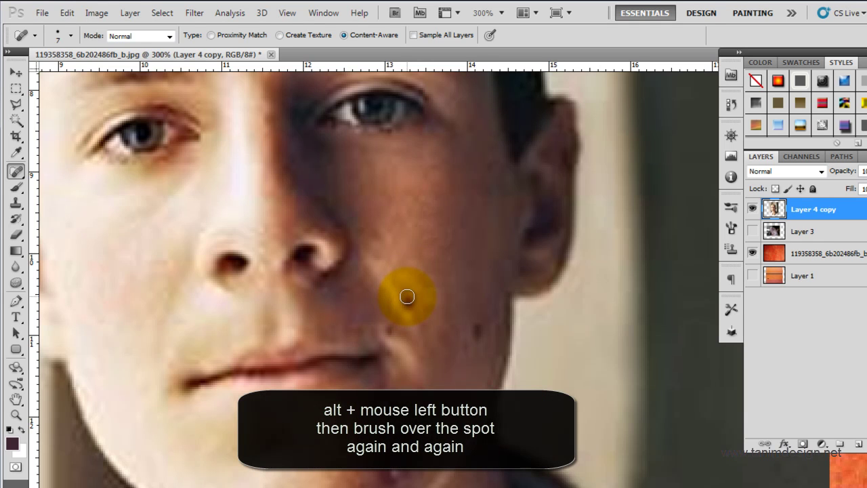
pyautogui.moveTo(412, 304); pyautogui.dragTo(415, 324)
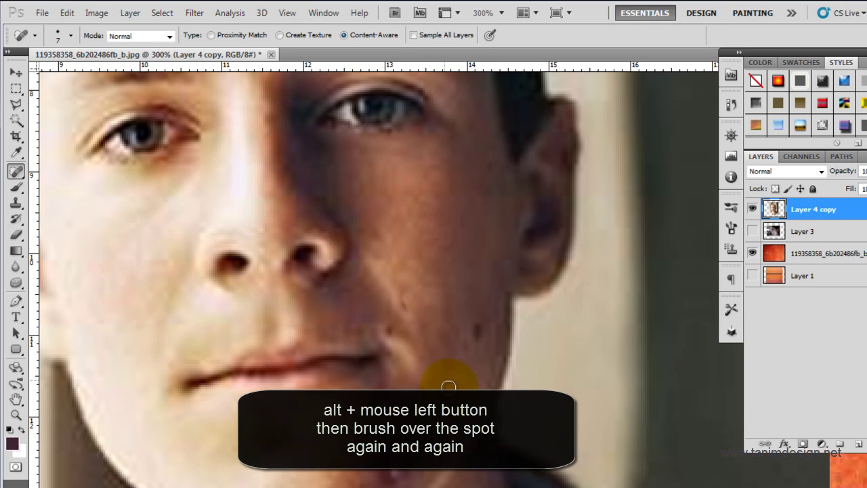
pyautogui.click(402, 291)
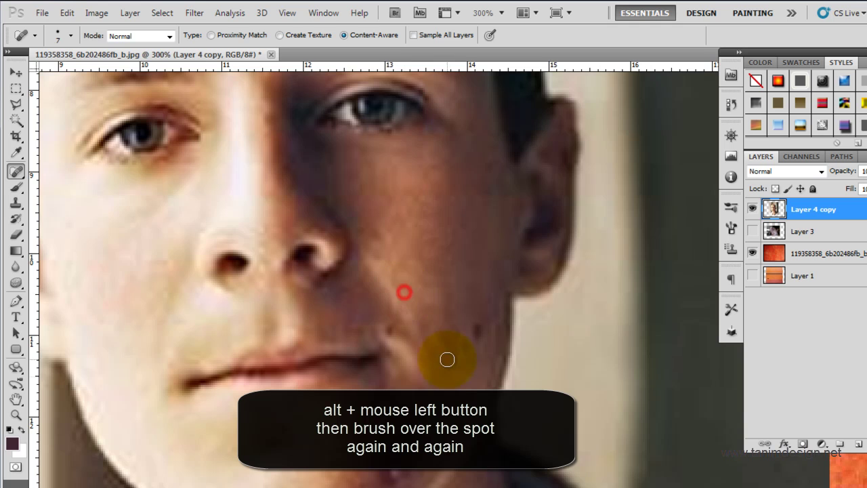
pyautogui.click(415, 308)
pyautogui.click(370, 213)
pyautogui.click(358, 199)
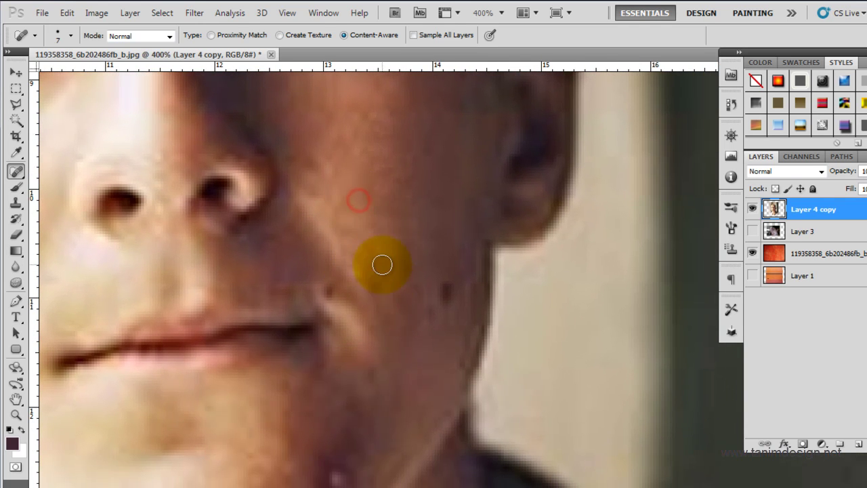
# Step: Heal the last cheek mark and the spot on the boy's jaw
pyautogui.click(350, 214)
pyautogui.click(443, 271)
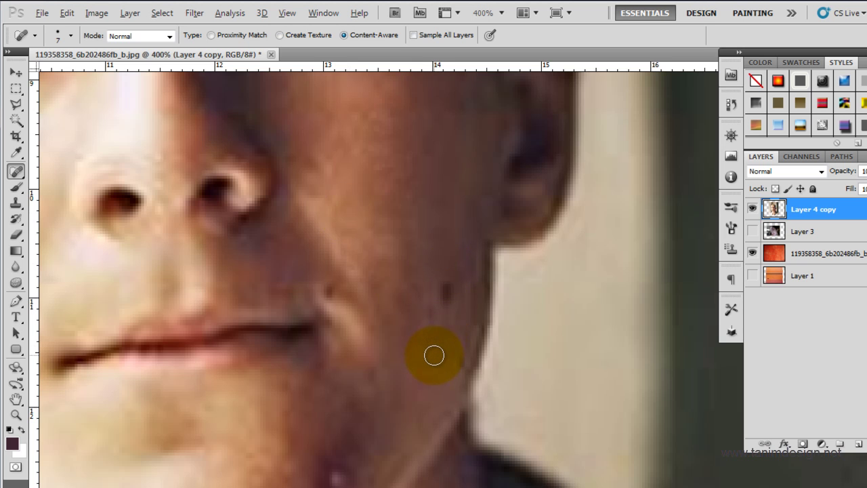
pyautogui.moveTo(445, 285)
pyautogui.mouseDown()
pyautogui.moveTo(447, 324)
pyautogui.moveTo(430, 339)
pyautogui.mouseUp()
pyautogui.click(425, 359)
pyautogui.moveTo(337, 264); pyautogui.dragTo(401, 201)
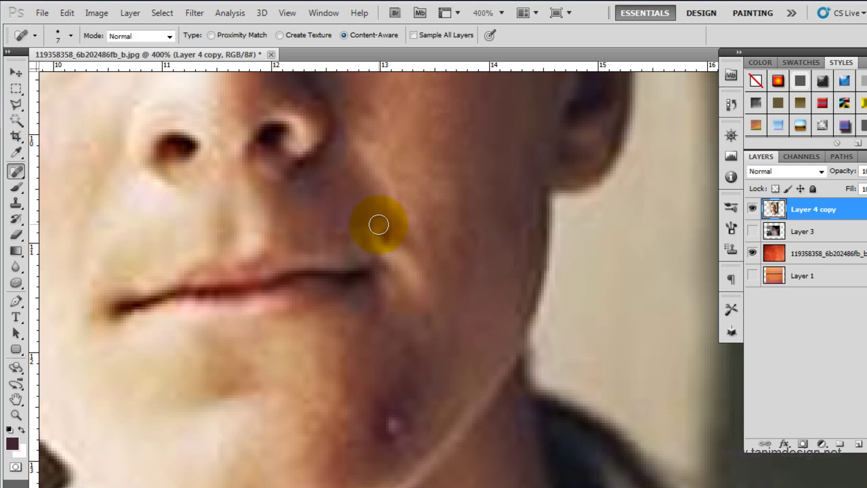
# Step: Shrink the healing brush to 4, soften the mouth-corner crease, and zoom out to 100%
pyautogui.click(15, 203)
pyautogui.click(16, 172)
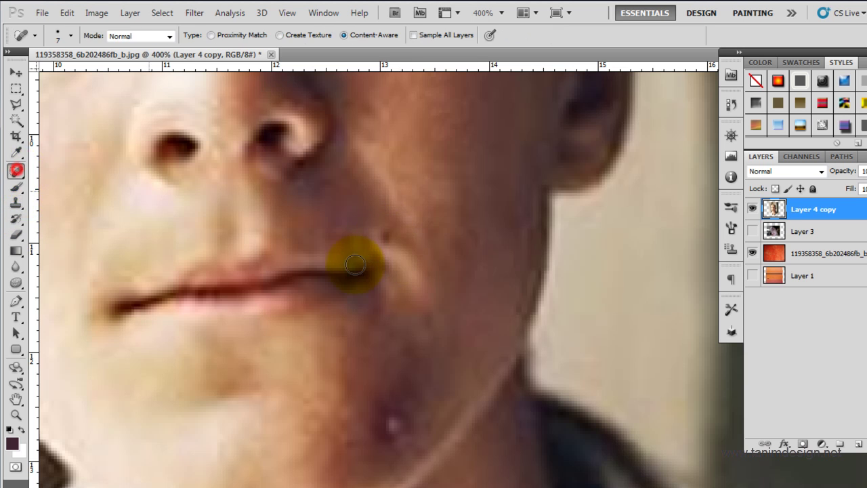
pyautogui.click(385, 235)
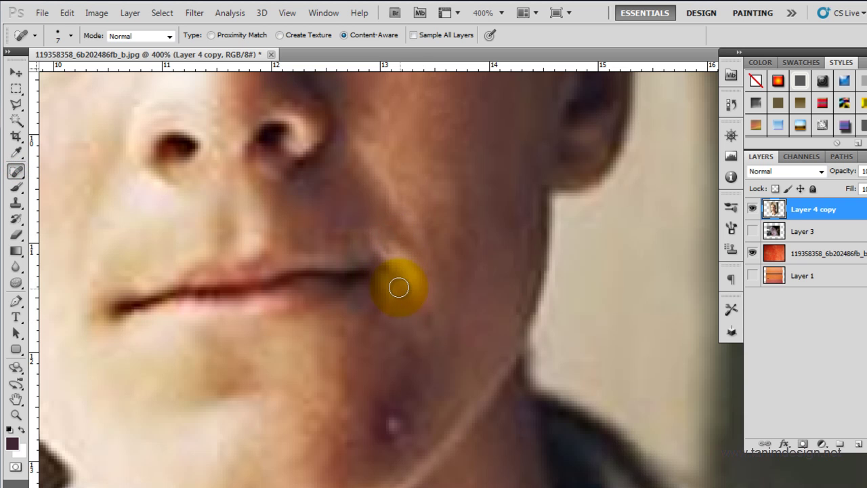
pyautogui.press('[')
pyautogui.press('[')
pyautogui.press('[')
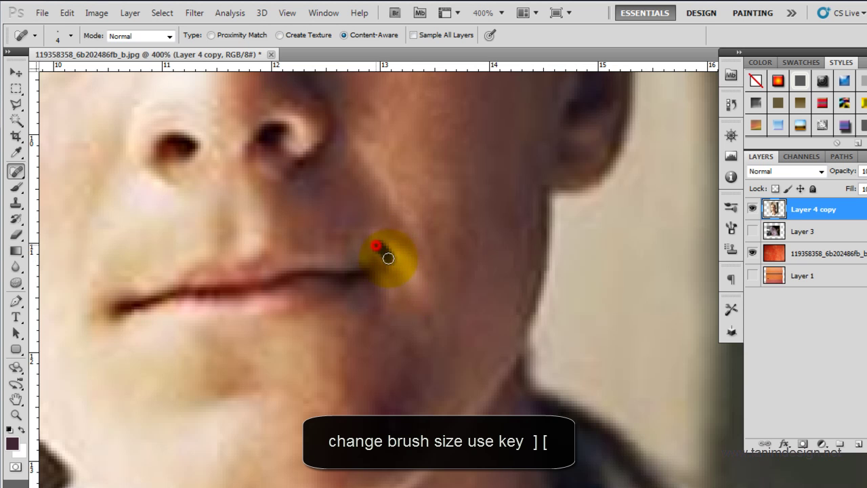
pyautogui.click(379, 244)
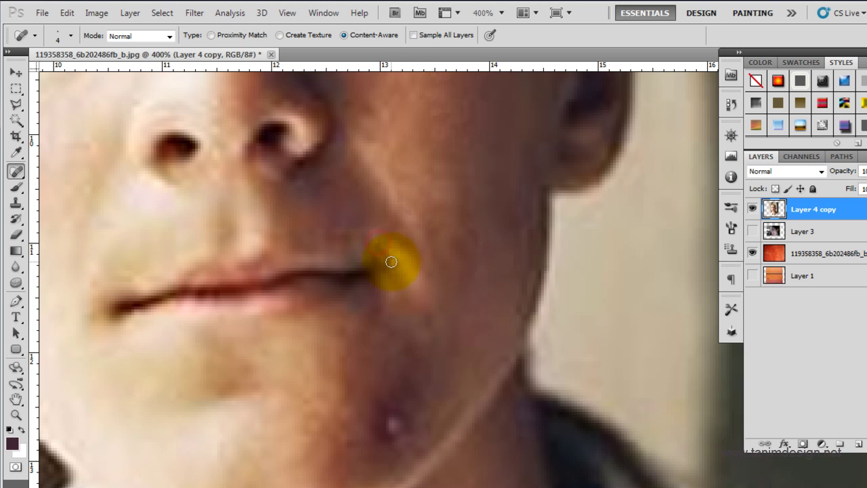
pyautogui.moveTo(378, 244); pyautogui.dragTo(406, 280)
pyautogui.click(378, 245)
pyautogui.moveTo(378, 244); pyautogui.dragTo(405, 269)
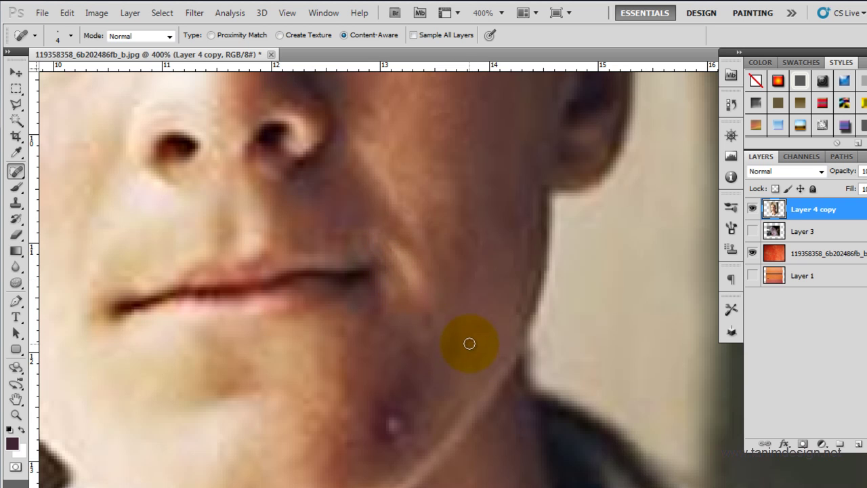
pyautogui.keyDown('alt'); pyautogui.click(397, 232); pyautogui.keyUp('alt')
pyautogui.keyDown('alt'); pyautogui.click(400, 284); pyautogui.keyUp('alt')
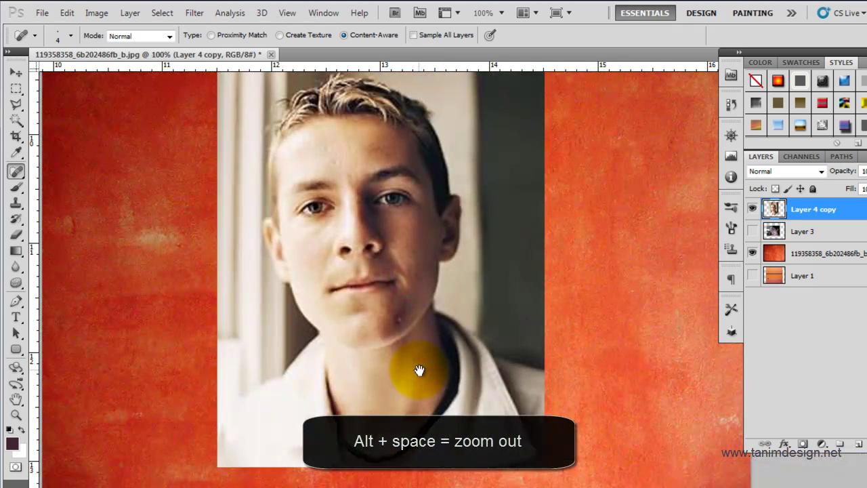
# Step: Zoom to 300% on the chin and heal the pinkish blemish
pyautogui.keyDown('ctrl'); pyautogui.click(408, 316); pyautogui.keyUp('ctrl')
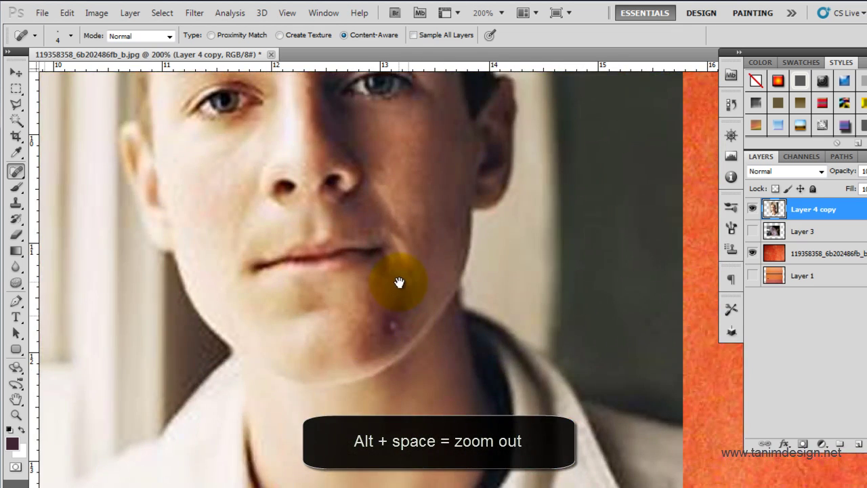
pyautogui.keyDown('ctrl'); pyautogui.click(399, 282); pyautogui.keyUp('ctrl')
pyautogui.moveTo(347, 293); pyautogui.dragTo(338, 280)
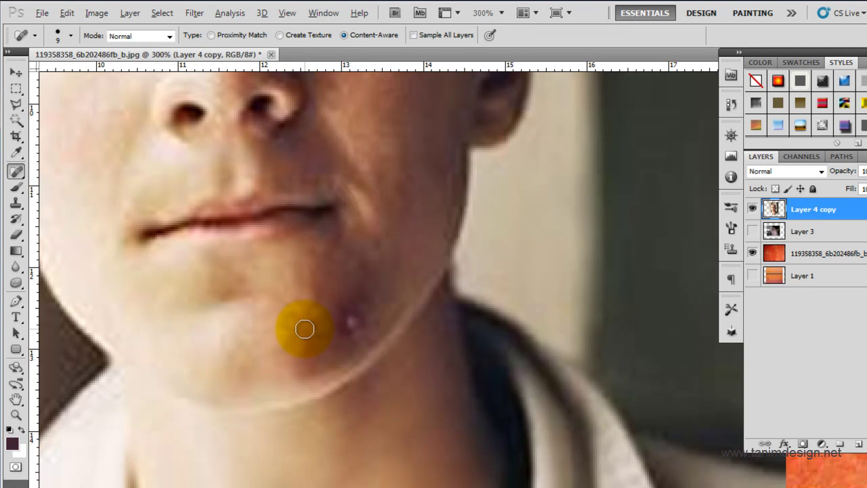
pyautogui.moveTo(306, 330)
pyautogui.mouseDown()
pyautogui.moveTo(361, 328)
pyautogui.moveTo(358, 319)
pyautogui.moveTo(344, 335)
pyautogui.mouseUp()
pyautogui.click(341, 310)
pyautogui.click(361, 316)
pyautogui.click(345, 304)
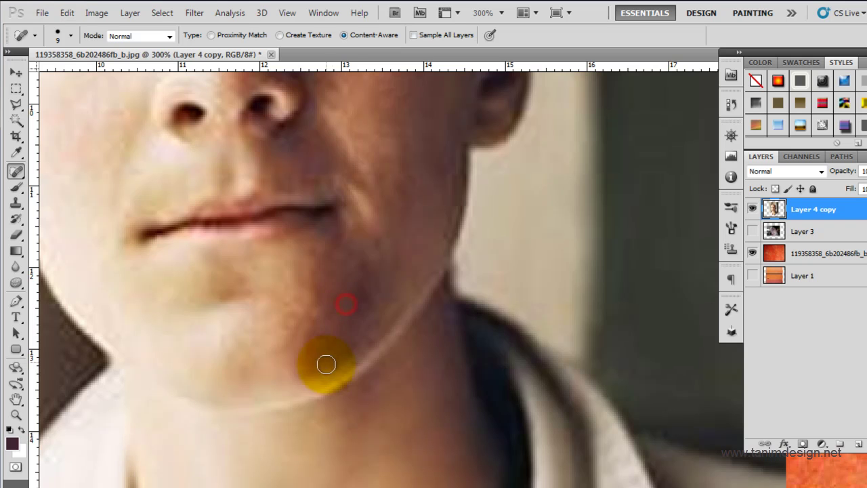
pyautogui.click(337, 314)
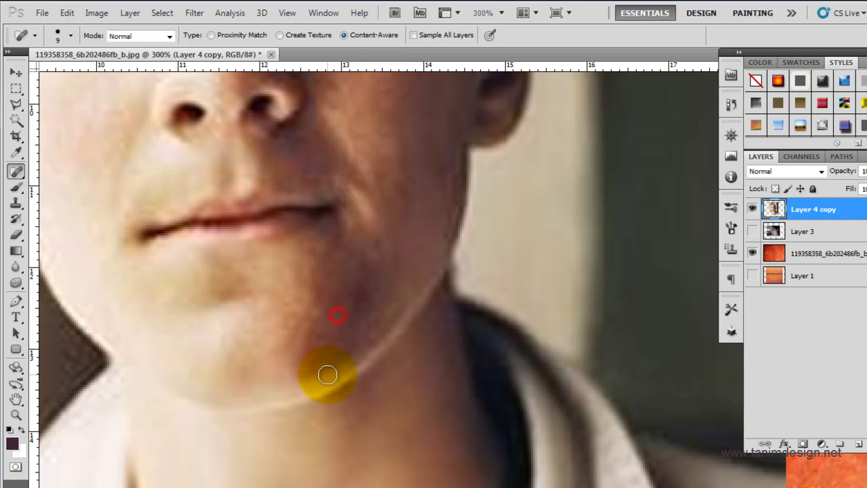
# Step: Touch up the skin along the jawline, then zoom back out to 100%
pyautogui.click(355, 304)
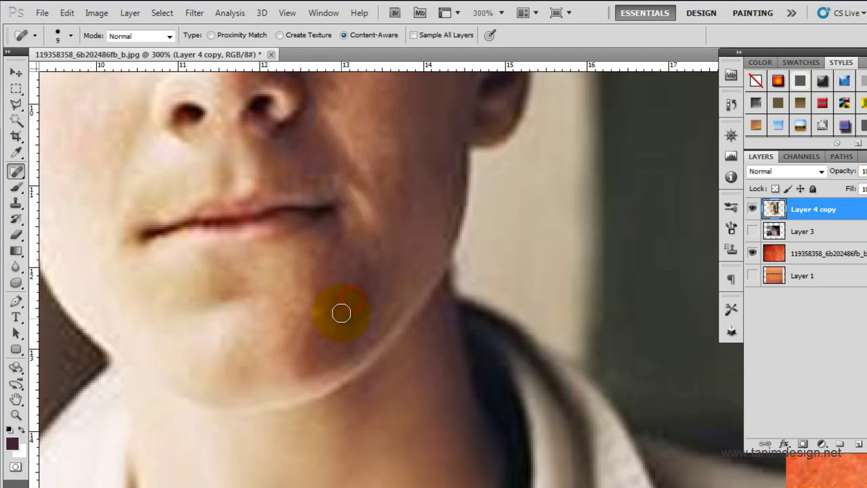
pyautogui.click(356, 292)
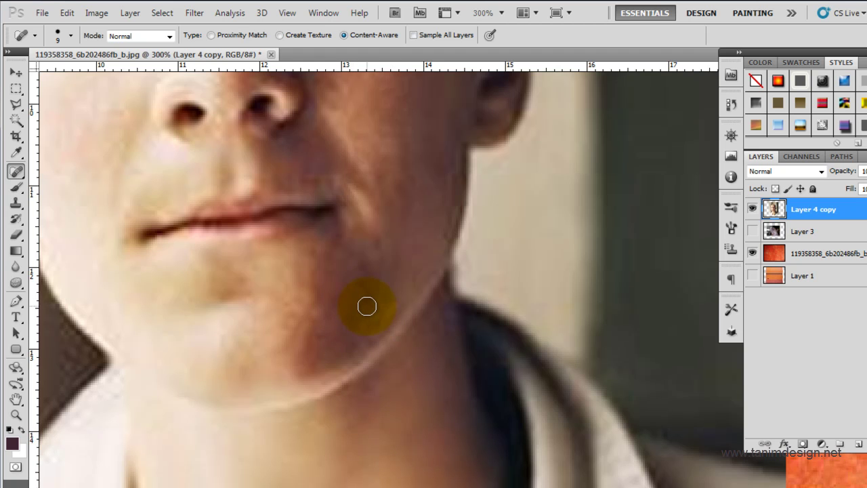
pyautogui.click(363, 299)
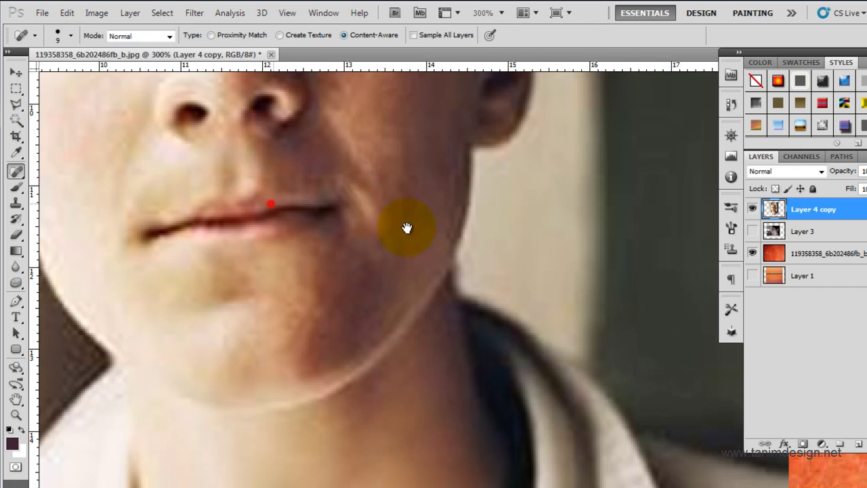
pyautogui.moveTo(271, 201); pyautogui.dragTo(441, 303)
pyautogui.keyDown('alt'); pyautogui.click(410, 249); pyautogui.keyUp('alt')
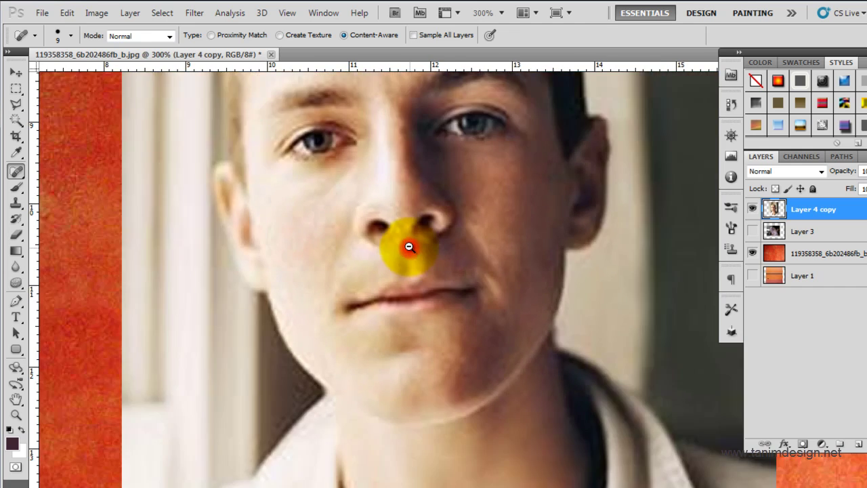
pyautogui.keyDown('alt'); pyautogui.click(415, 329); pyautogui.keyUp('alt')
pyautogui.keyDown('ctrl'); pyautogui.click(505, 354); pyautogui.keyUp('ctrl')
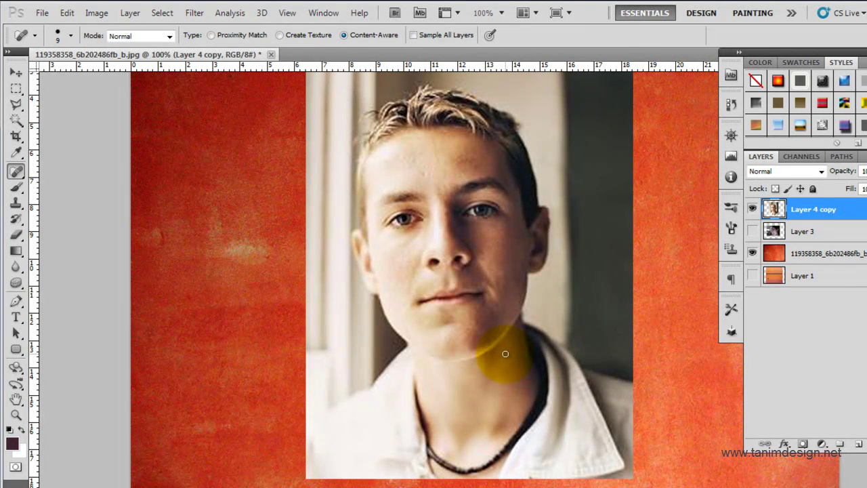
# Step: Inspect the orange wall by toggling layers, then show all four layers and fit the canvas with Ctrl+0
pyautogui.keyDown('ctrl'); pyautogui.click(504, 352); pyautogui.keyUp('ctrl')
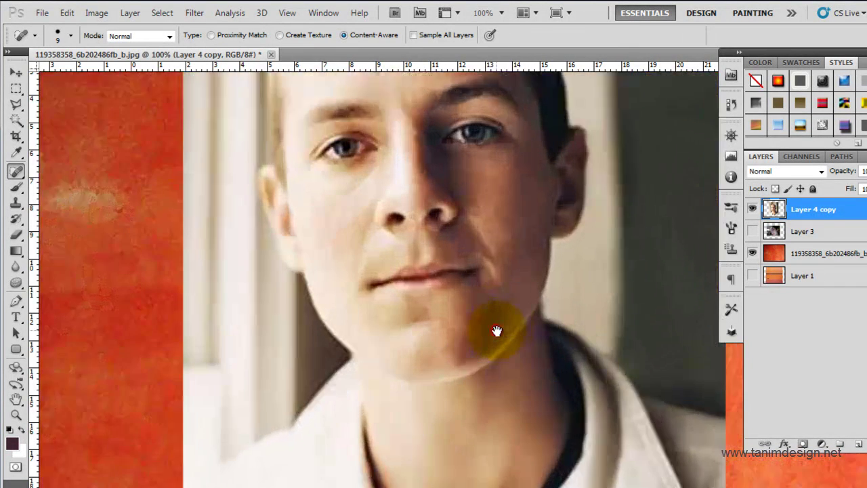
pyautogui.moveTo(416, 136); pyautogui.dragTo(412, 225)
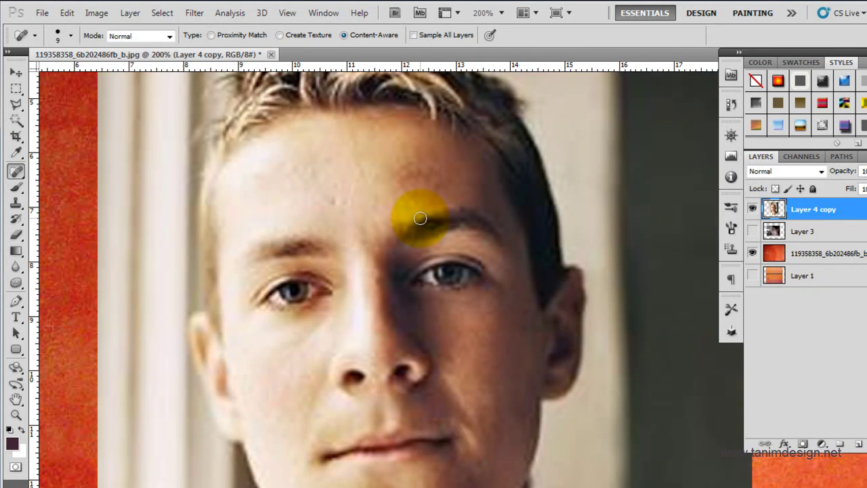
pyautogui.click(752, 209)
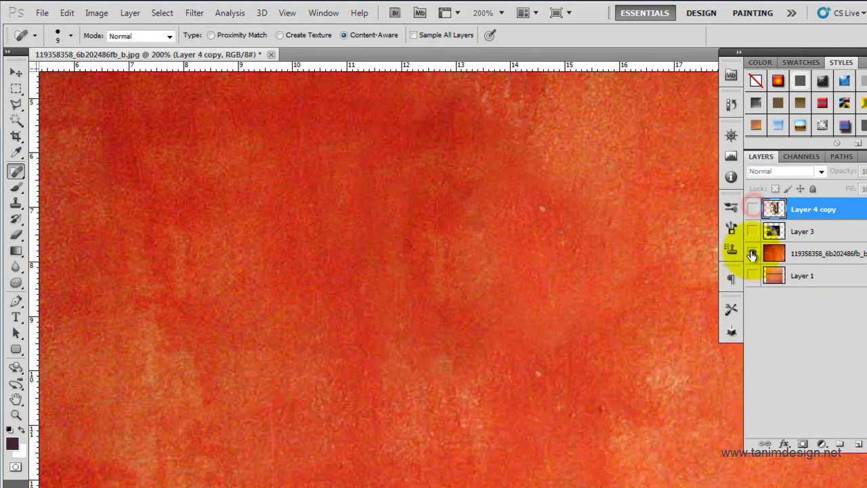
pyautogui.click(753, 254)
pyautogui.click(752, 275)
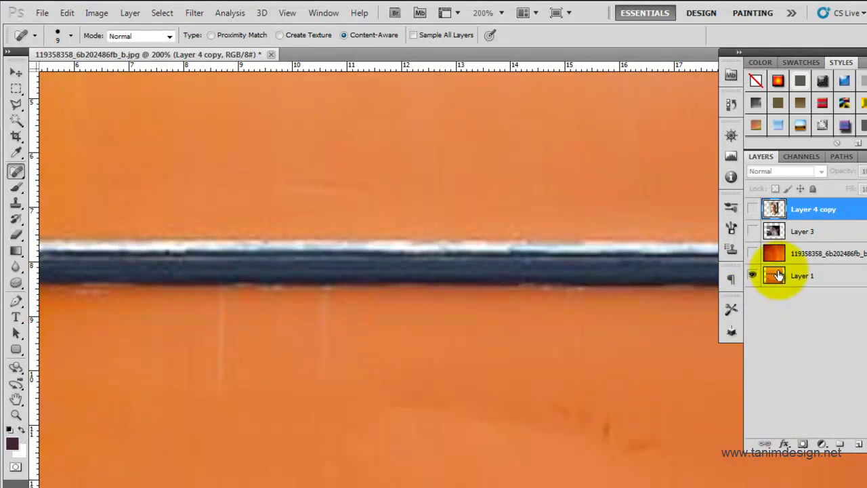
pyautogui.click(753, 253)
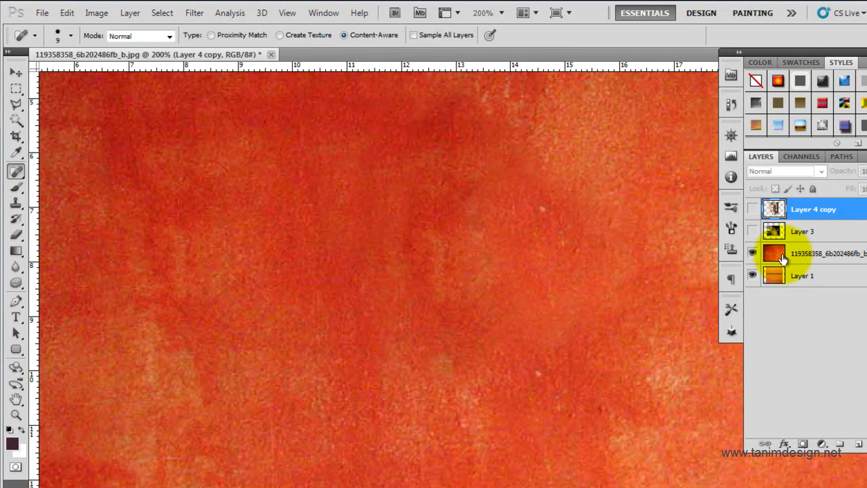
pyautogui.click(752, 231)
pyautogui.click(752, 210)
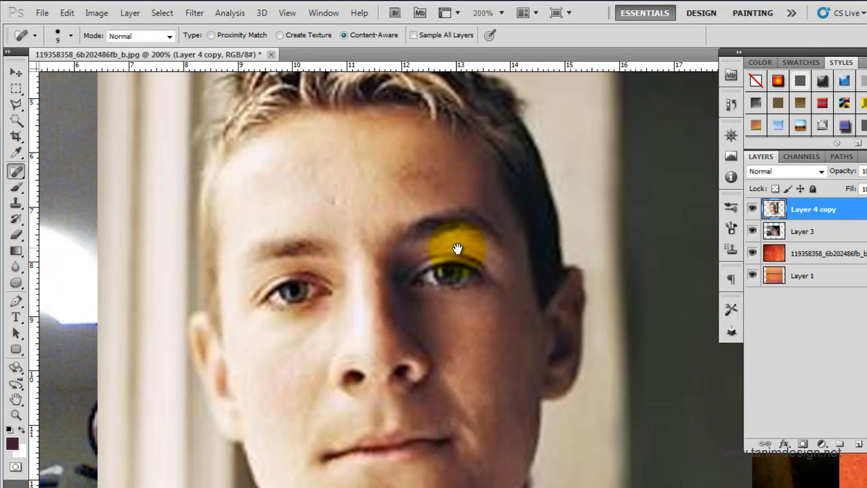
pyautogui.hotkey('ctrl', '0')
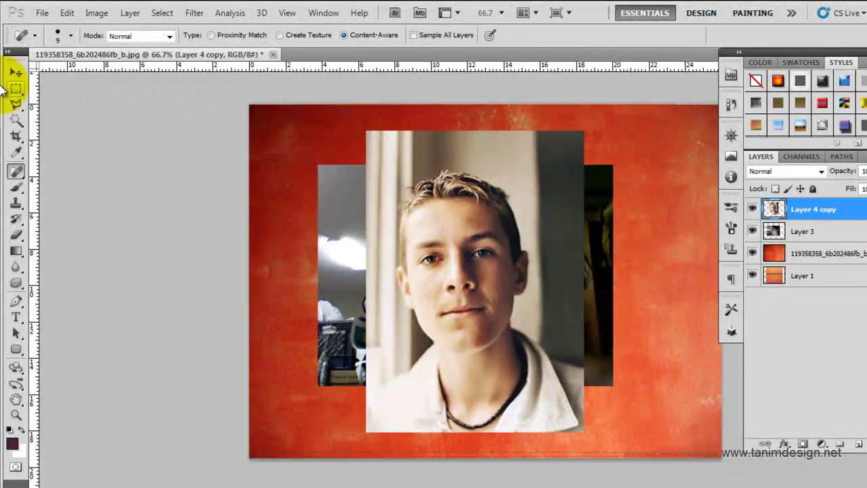
# Step: Try dragging the boy's photo right and down with the Move tool, then undo it
pyautogui.click(16, 73)
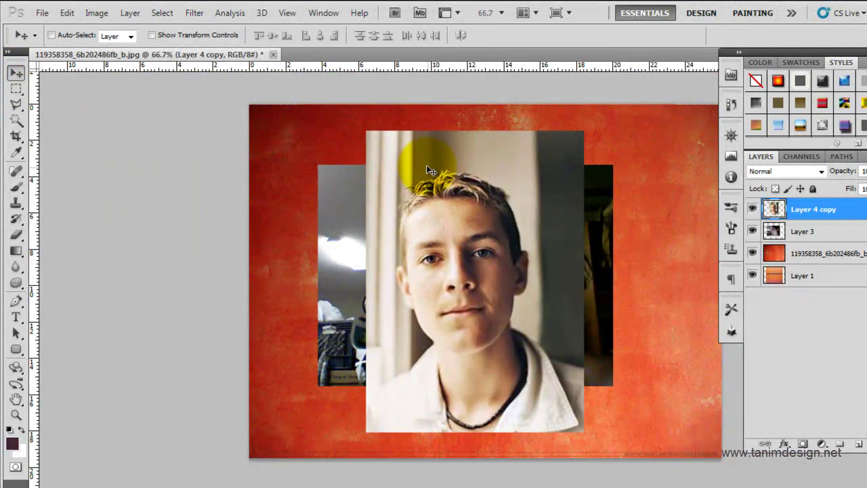
pyautogui.moveTo(434, 175); pyautogui.dragTo(505, 254)
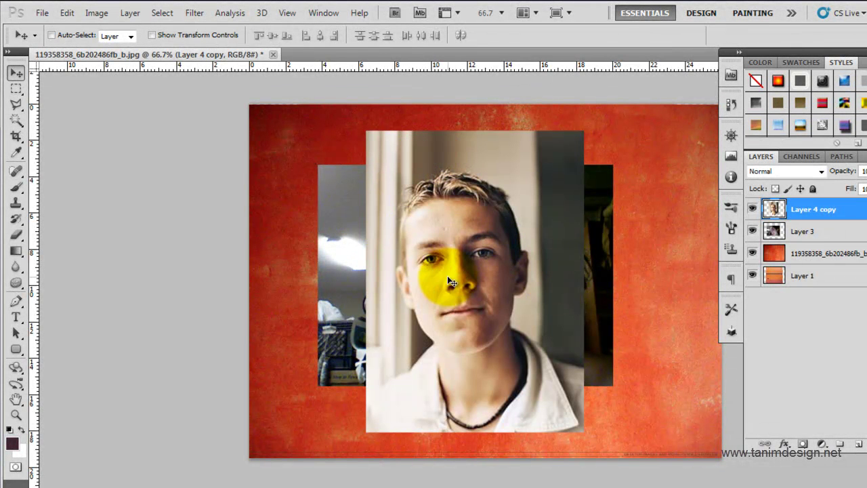
pyautogui.moveTo(423, 237); pyautogui.dragTo(546, 292)
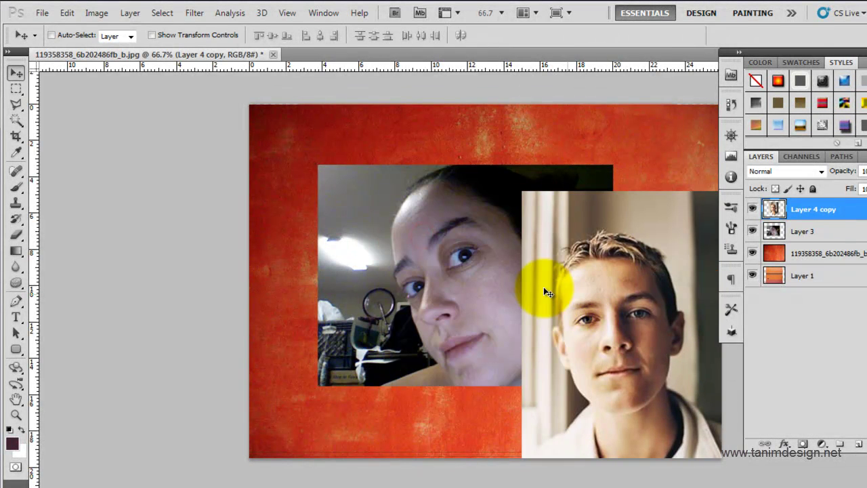
pyautogui.hotkey('ctrl', 'z')
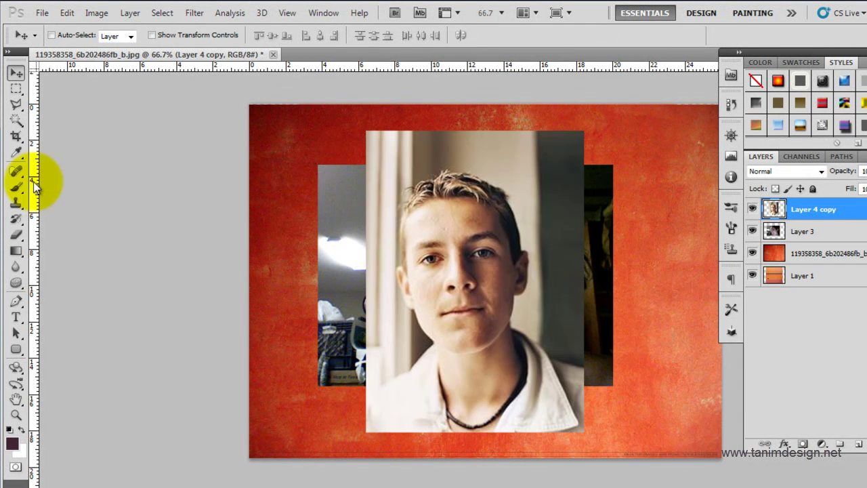
# Step: Enable Auto-Select (Layer), then shift the woman's photo left, the boy's down-right, and the red texture
pyautogui.click(52, 35)
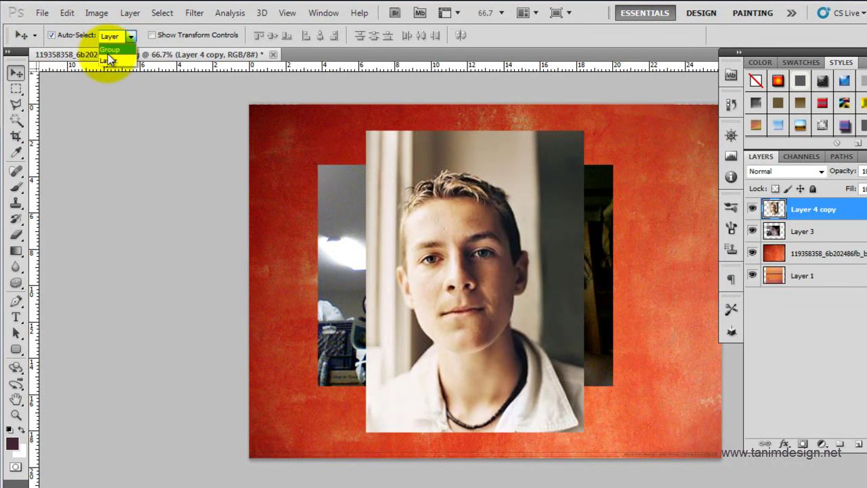
pyautogui.click(120, 56)
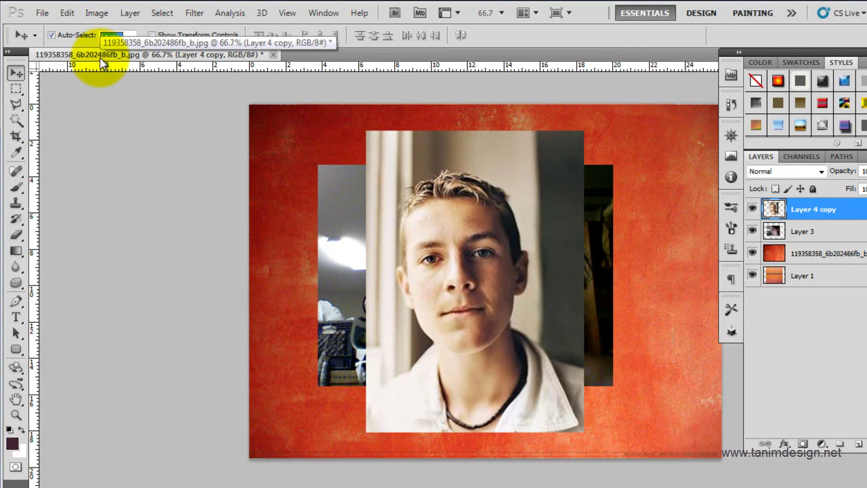
pyautogui.moveTo(339, 222)
pyautogui.mouseDown()
pyautogui.moveTo(339, 201)
pyautogui.moveTo(330, 233)
pyautogui.moveTo(398, 203)
pyautogui.moveTo(323, 218)
pyautogui.mouseUp()
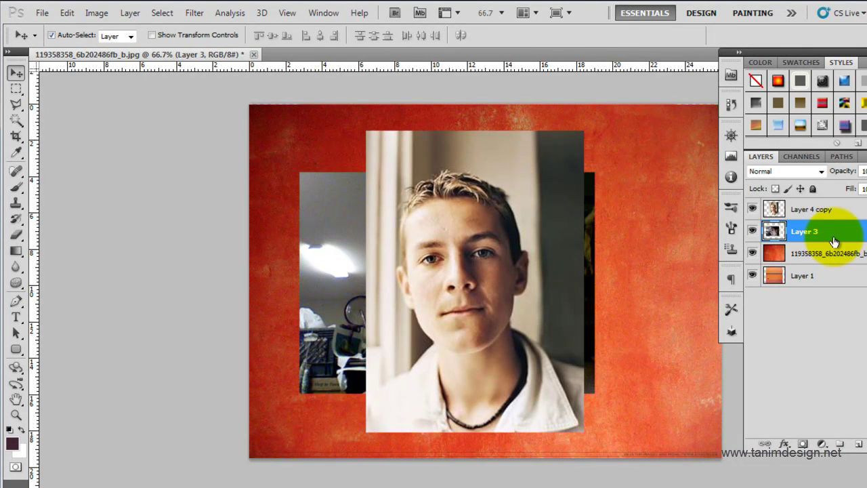
pyautogui.click(460, 186)
pyautogui.moveTo(459, 187); pyautogui.dragTo(470, 197)
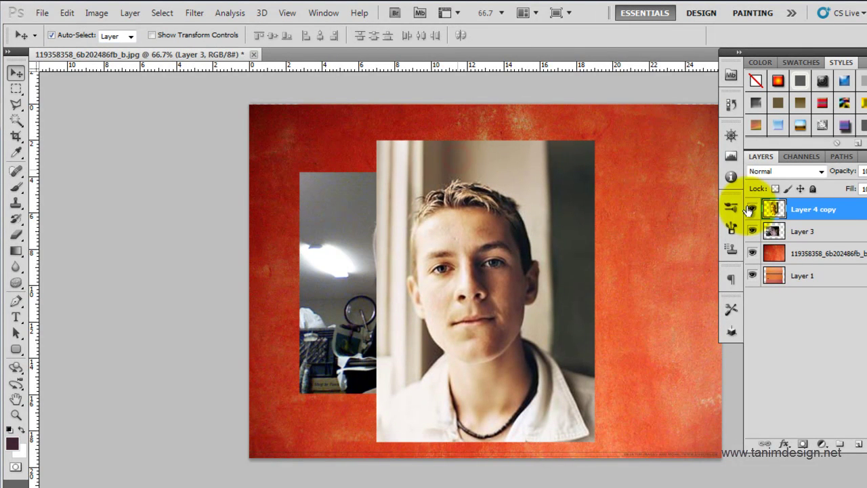
pyautogui.click(666, 175)
pyautogui.moveTo(666, 175); pyautogui.dragTo(663, 163)
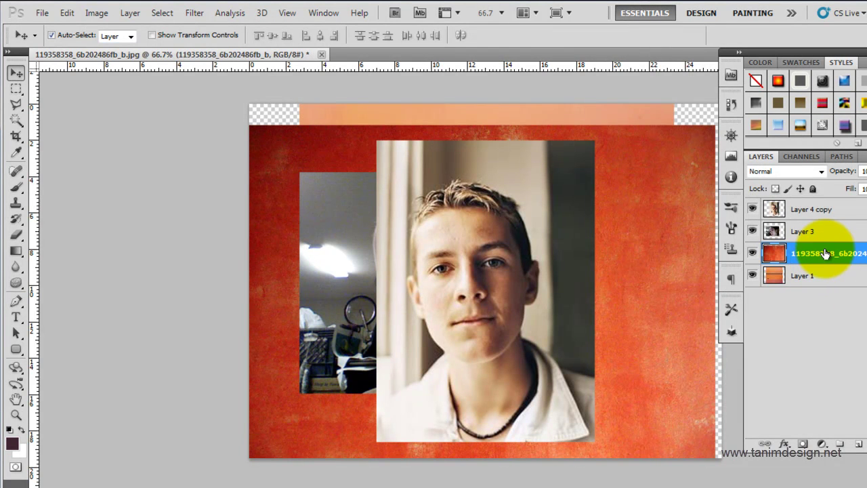
# Step: Turn off Auto-Select, move the red texture back up, and hide it and both portraits
pyautogui.click(51, 36)
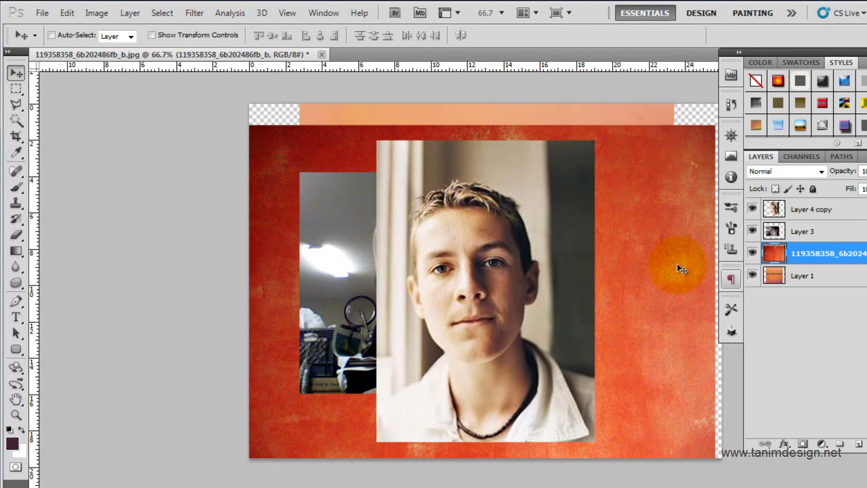
pyautogui.moveTo(641, 255); pyautogui.dragTo(663, 241)
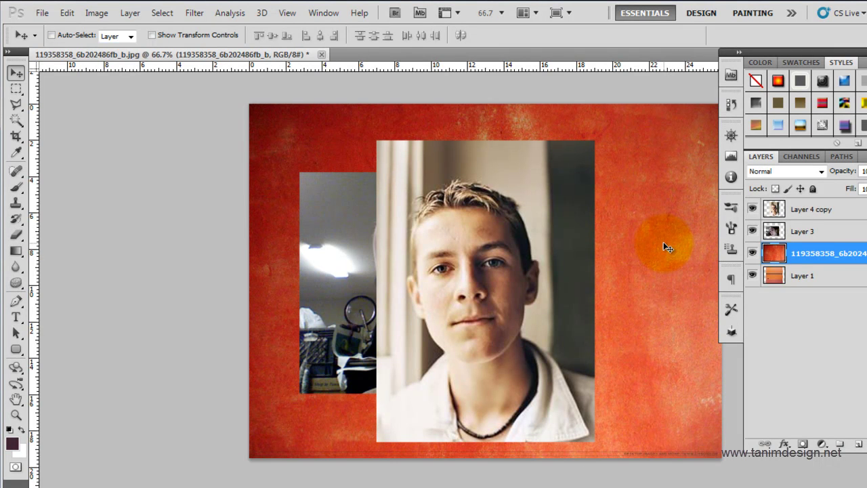
pyautogui.click(752, 253)
pyautogui.click(752, 231)
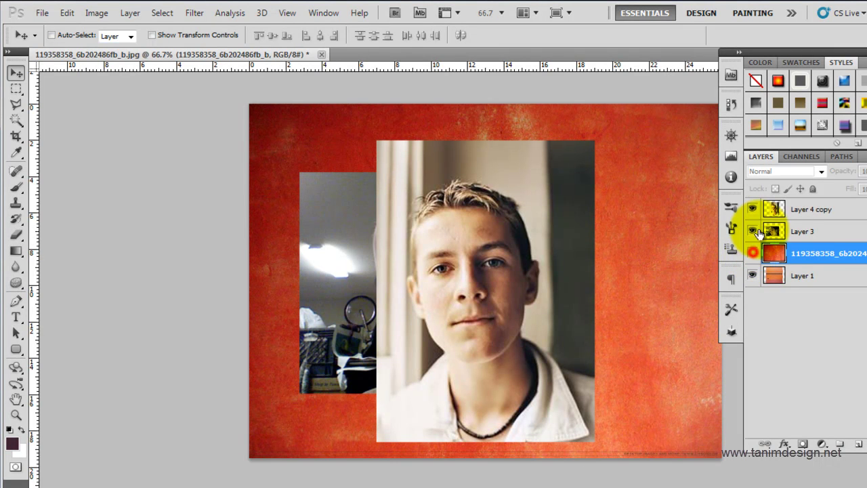
pyautogui.click(753, 209)
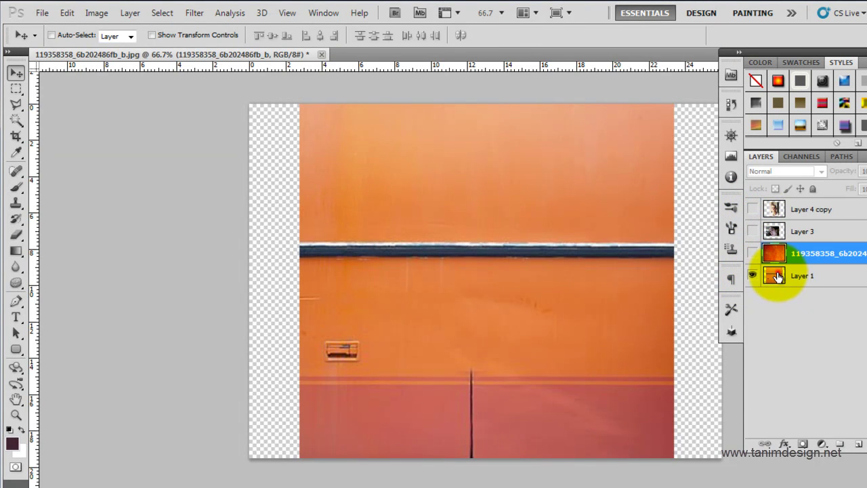
# Step: Select Layer 1, zoom to 100% and drag the red texture layer below Layer 1
pyautogui.click(772, 278)
pyautogui.moveTo(470, 416); pyautogui.dragTo(414, 278)
pyautogui.moveTo(779, 254); pyautogui.dragTo(791, 306)
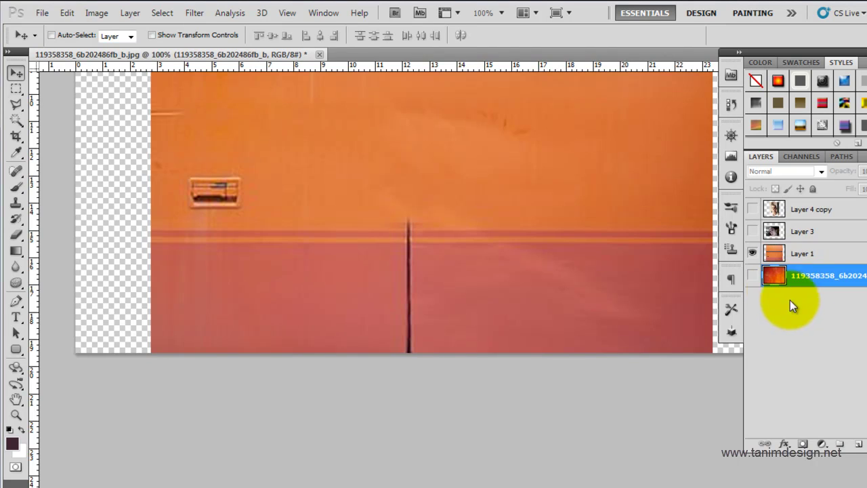
pyautogui.moveTo(482, 264); pyautogui.dragTo(413, 265)
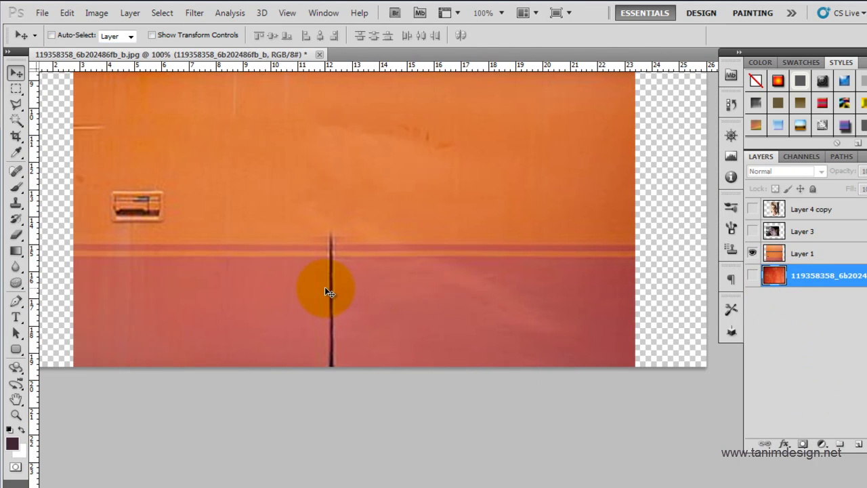
# Step: Pick the Clone Stamp, dismiss the hidden-layer warning, and make Layer 1 the active layer
pyautogui.click(16, 202)
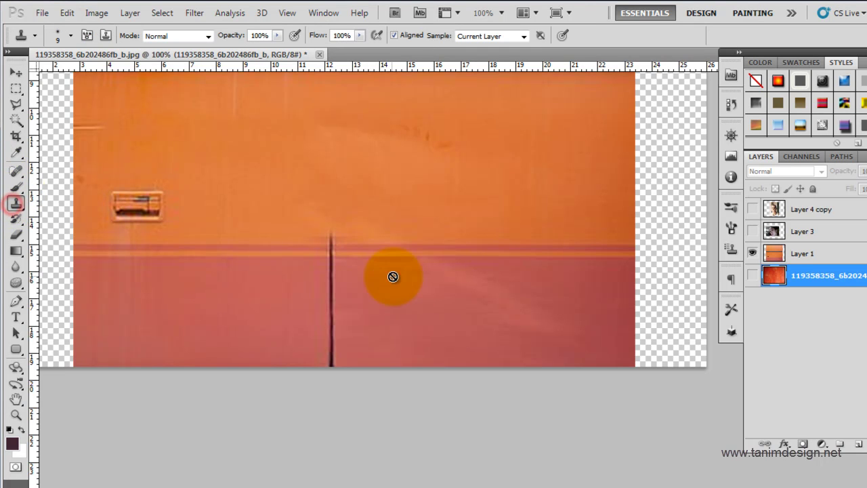
pyautogui.click(13, 201)
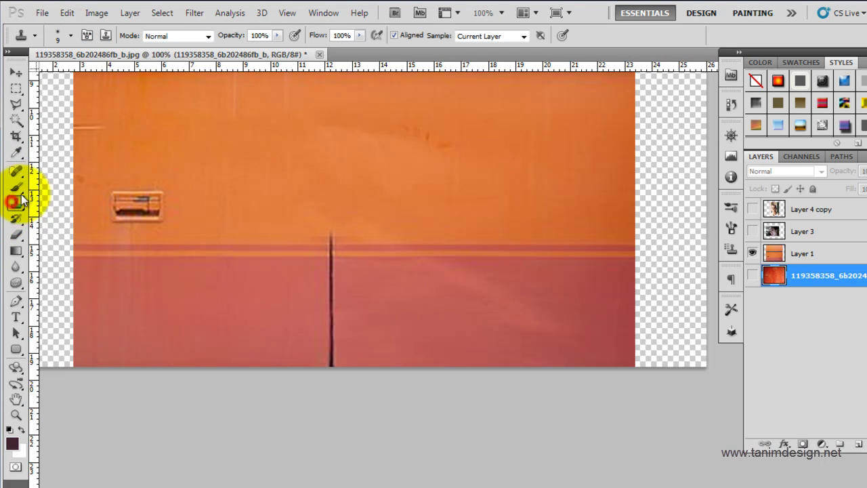
pyautogui.click(346, 226)
pyautogui.click(443, 196)
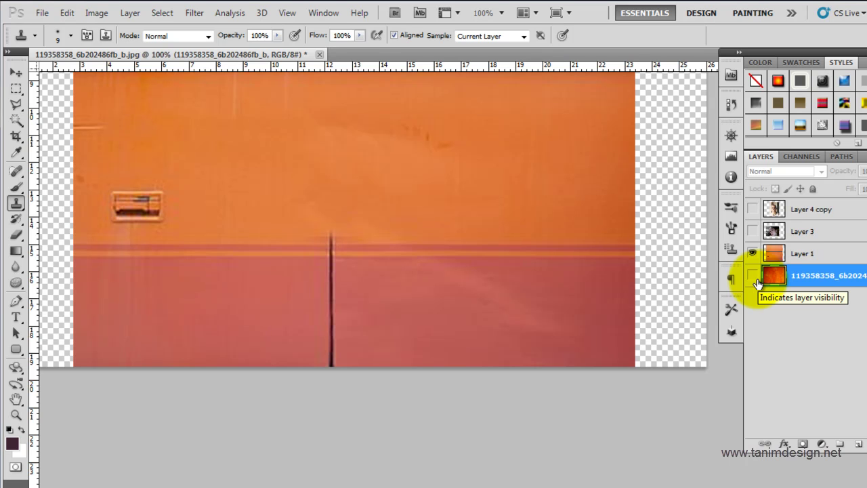
pyautogui.click(775, 256)
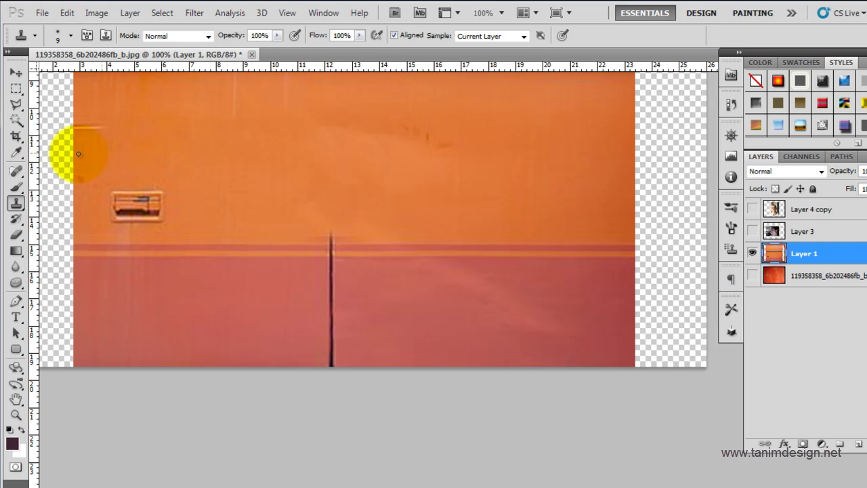
# Step: Alt-sample clean pink wall and clone over the black vertical crack, resampling as you go
pyautogui.click(17, 204)
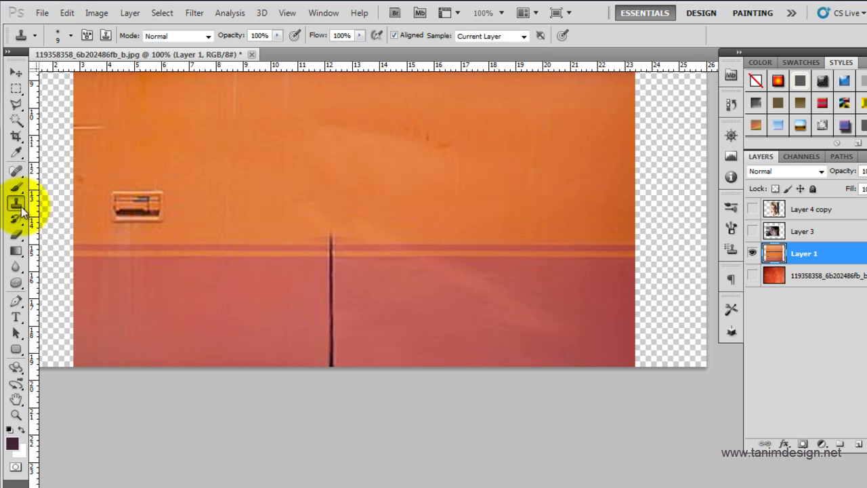
pyautogui.press('alt')
pyautogui.keyDown('alt'); pyautogui.click(374, 217); pyautogui.keyUp('alt')
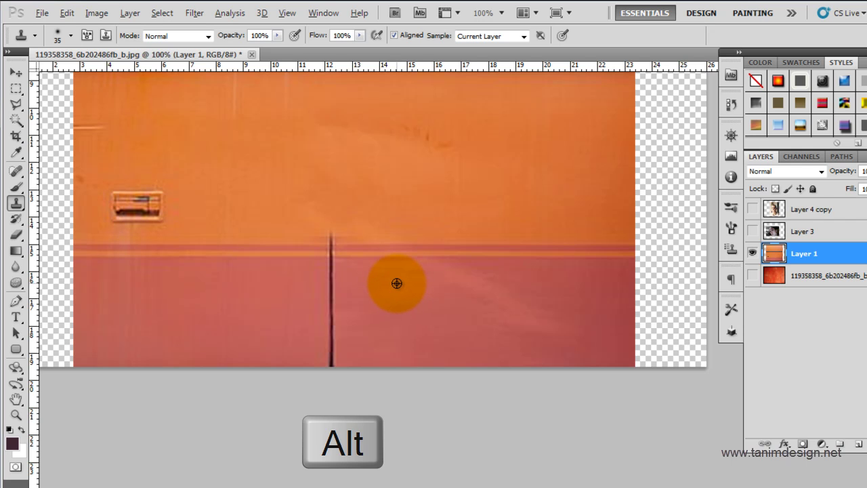
pyautogui.keyDown('alt'); pyautogui.click(396, 283); pyautogui.keyUp('alt')
pyautogui.click(331, 274)
pyautogui.moveTo(337, 301)
pyautogui.mouseDown()
pyautogui.moveTo(330, 380)
pyautogui.moveTo(336, 362)
pyautogui.moveTo(405, 326)
pyautogui.moveTo(409, 339)
pyautogui.moveTo(329, 373)
pyautogui.mouseUp()
pyautogui.keyDown('alt'); pyautogui.click(401, 332); pyautogui.keyUp('alt')
pyautogui.keyDown('alt'); pyautogui.click(389, 276); pyautogui.keyUp('alt')
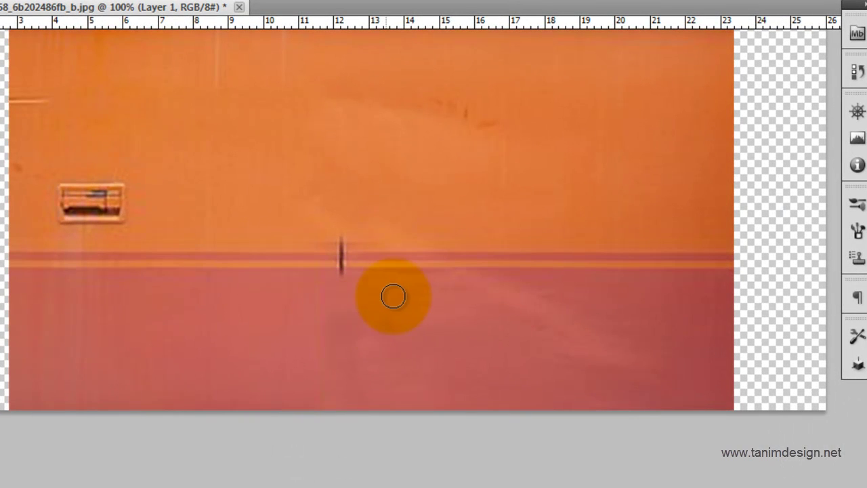
# Step: Zoom to 200% where the crack crosses the stripe and clone clean stripe over the mark
pyautogui.keyDown('ctrl'); pyautogui.click(391, 292); pyautogui.keyUp('ctrl')
pyautogui.moveTo(318, 284); pyautogui.dragTo(464, 294)
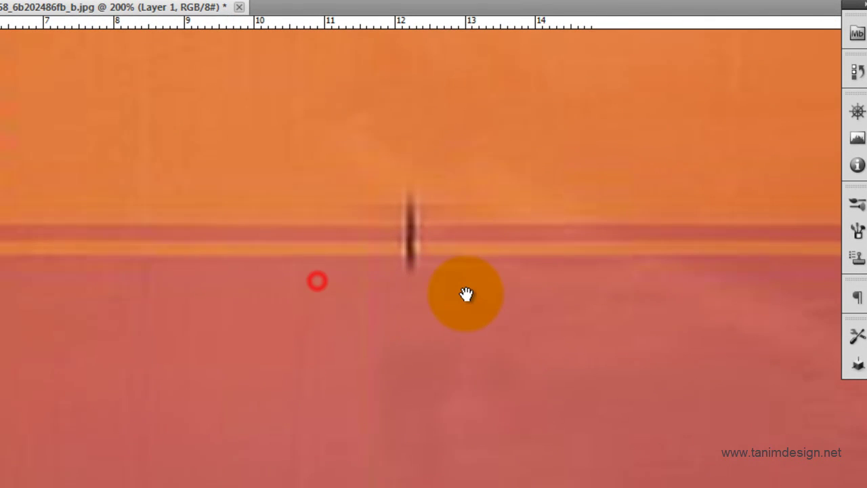
pyautogui.keyDown('alt'); pyautogui.click(266, 232); pyautogui.keyUp('alt')
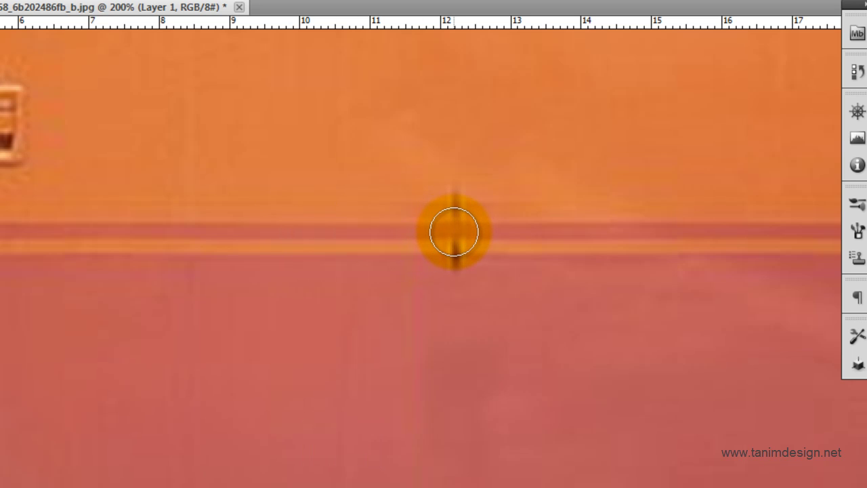
pyautogui.moveTo(455, 233)
pyautogui.mouseDown()
pyautogui.moveTo(430, 268)
pyautogui.moveTo(451, 264)
pyautogui.moveTo(481, 217)
pyautogui.moveTo(446, 208)
pyautogui.moveTo(512, 190)
pyautogui.moveTo(493, 213)
pyautogui.moveTo(591, 449)
pyautogui.mouseUp()
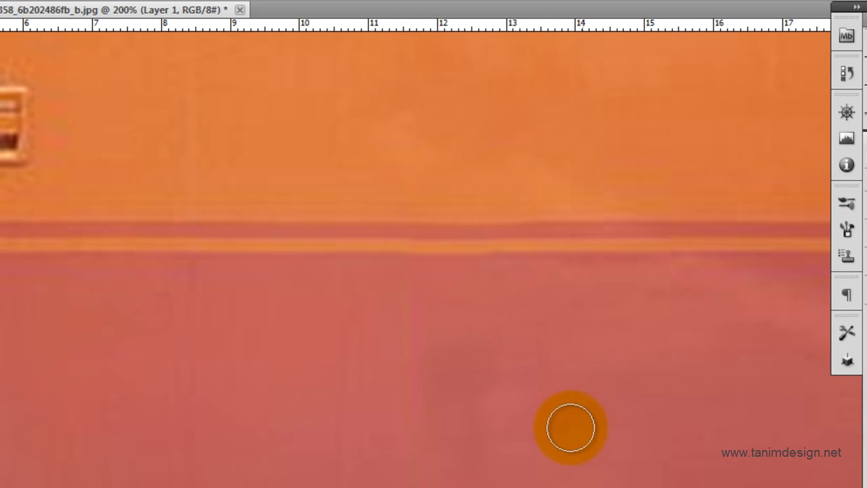
pyautogui.keyDown('alt'); pyautogui.click(405, 349); pyautogui.keyUp('alt')
pyautogui.keyDown('alt'); pyautogui.click(405, 349); pyautogui.keyUp('alt')
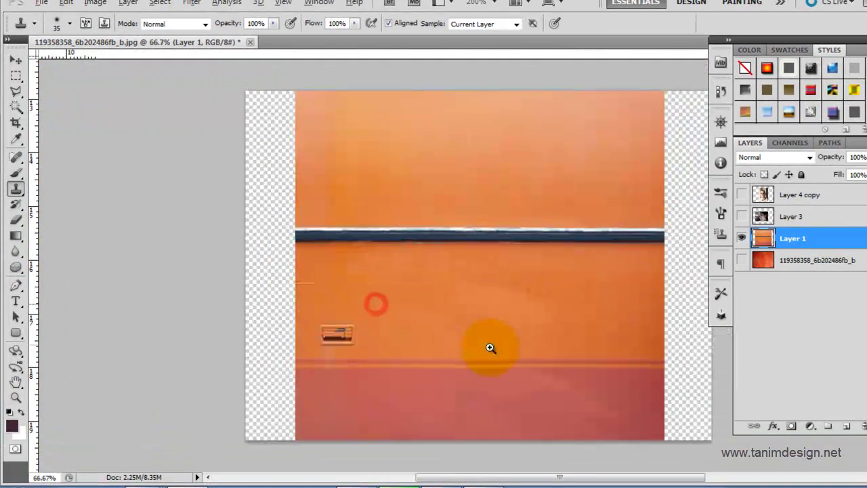
pyautogui.keyDown('ctrl'); pyautogui.click(490, 348); pyautogui.keyUp('ctrl')
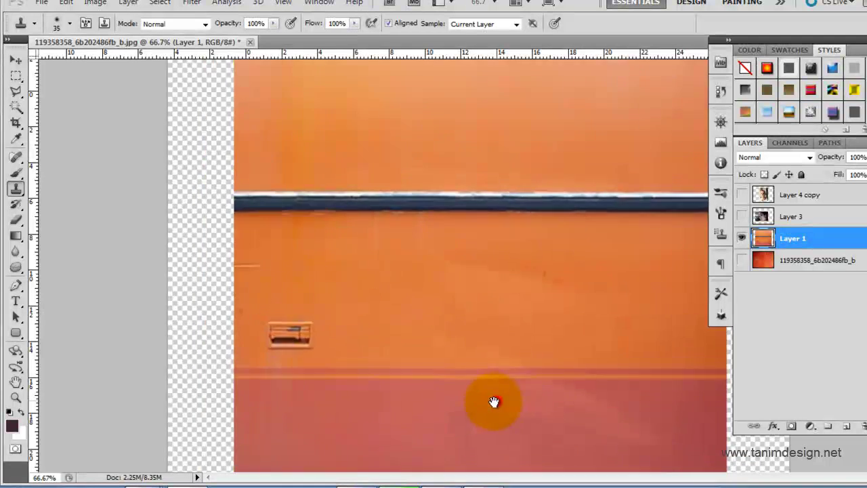
# Step: Clone orange wall texture over the slot, undoing the stray stamp at the left edge
pyautogui.moveTo(468, 384); pyautogui.dragTo(399, 356)
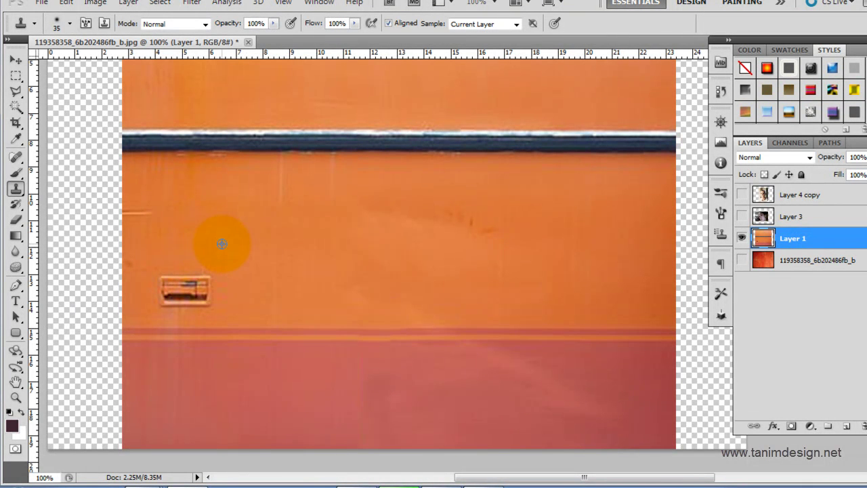
pyautogui.moveTo(202, 288); pyautogui.dragTo(165, 289)
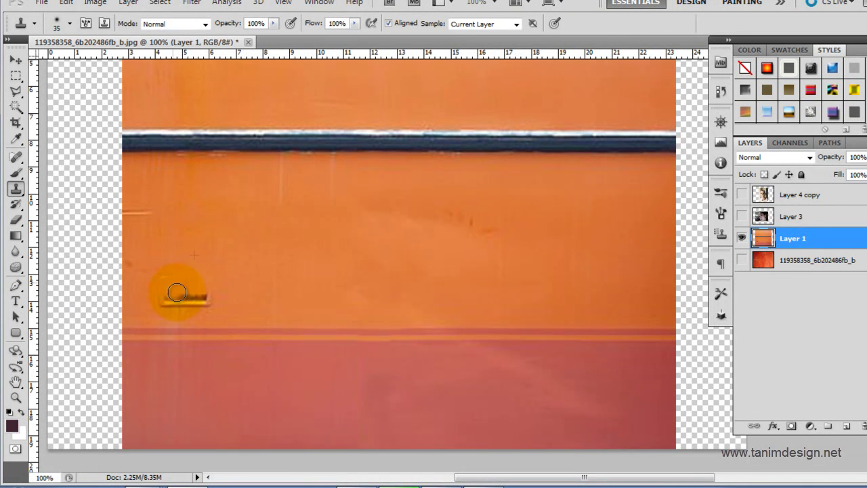
pyautogui.click(165, 293)
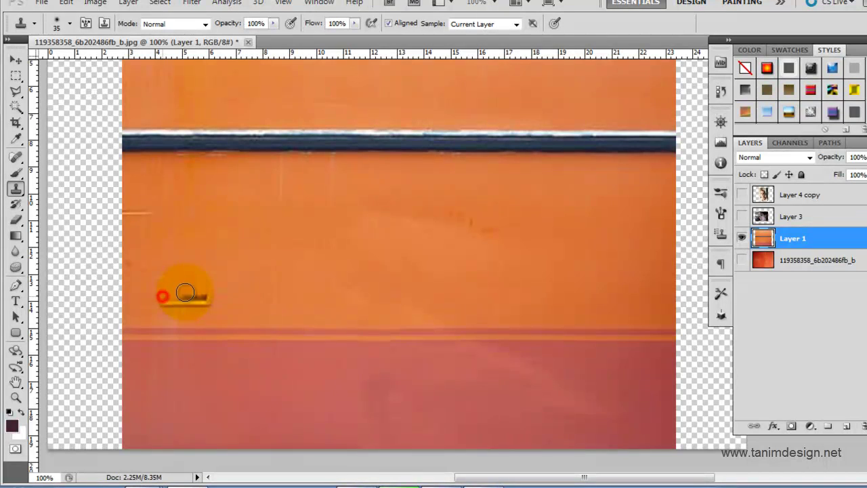
pyautogui.moveTo(203, 299); pyautogui.dragTo(171, 302)
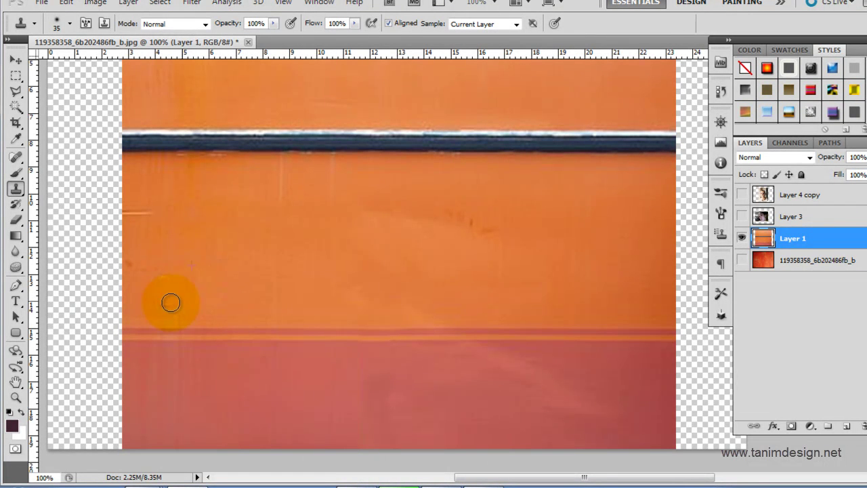
pyautogui.keyDown('alt'); pyautogui.click(187, 212); pyautogui.keyUp('alt')
pyautogui.click(135, 216)
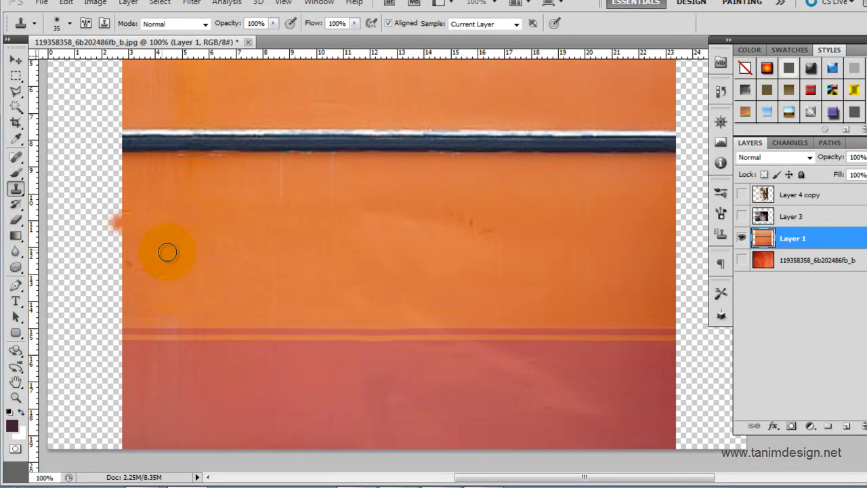
pyautogui.hotkey('ctrl', 'z')
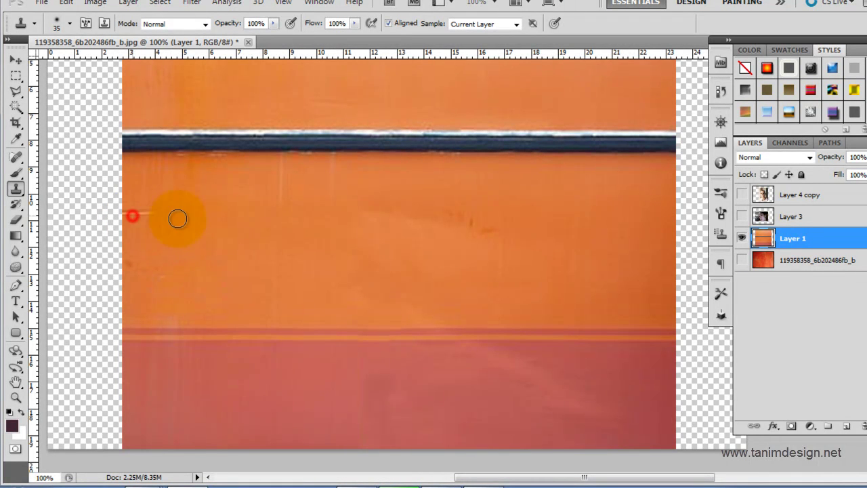
# Step: Check the cleaned orange wall by zooming and toggling Layer 1's visibility
pyautogui.moveTo(418, 220); pyautogui.dragTo(399, 126)
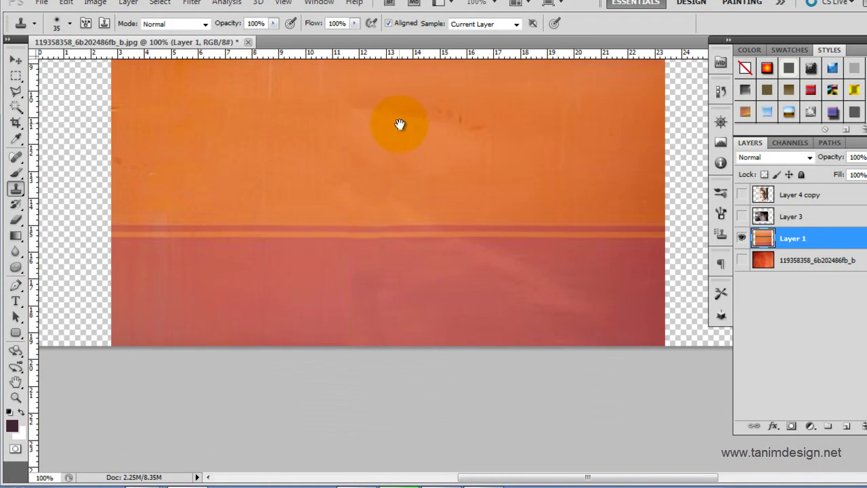
pyautogui.keyDown('alt'); pyautogui.click(406, 271); pyautogui.keyUp('alt')
pyautogui.keyDown('ctrl'); pyautogui.click(552, 278); pyautogui.keyUp('ctrl')
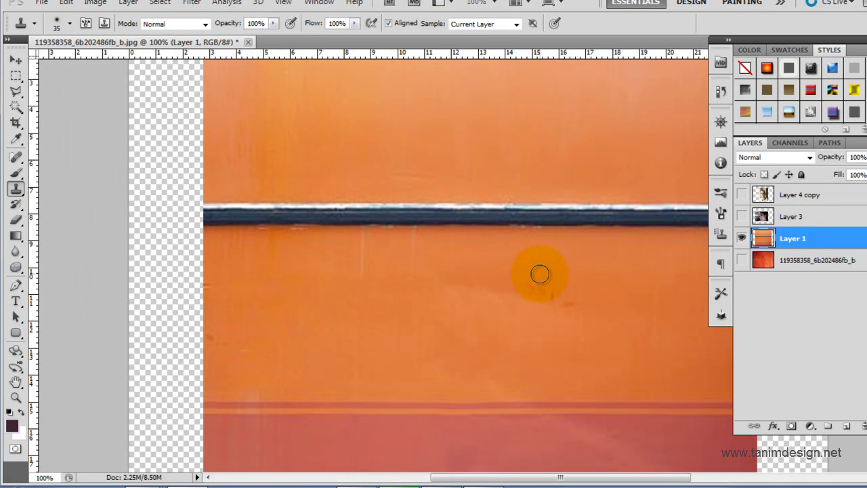
pyautogui.click(742, 238)
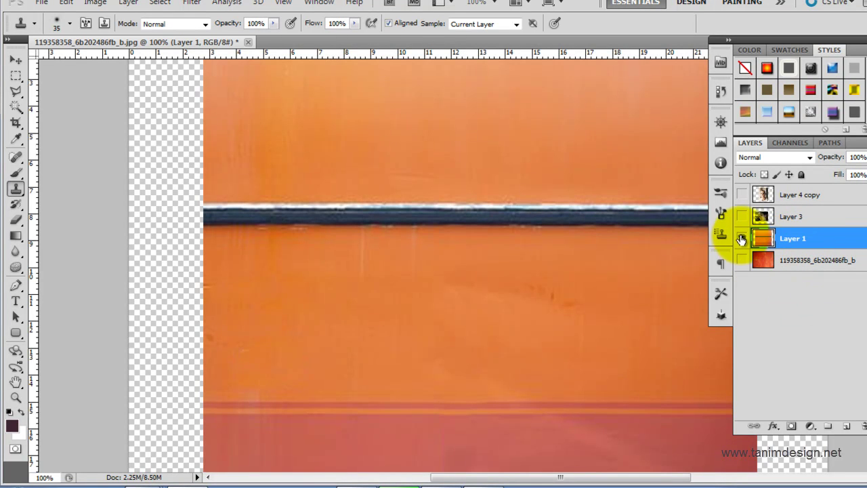
pyautogui.click(741, 239)
pyautogui.click(20, 157)
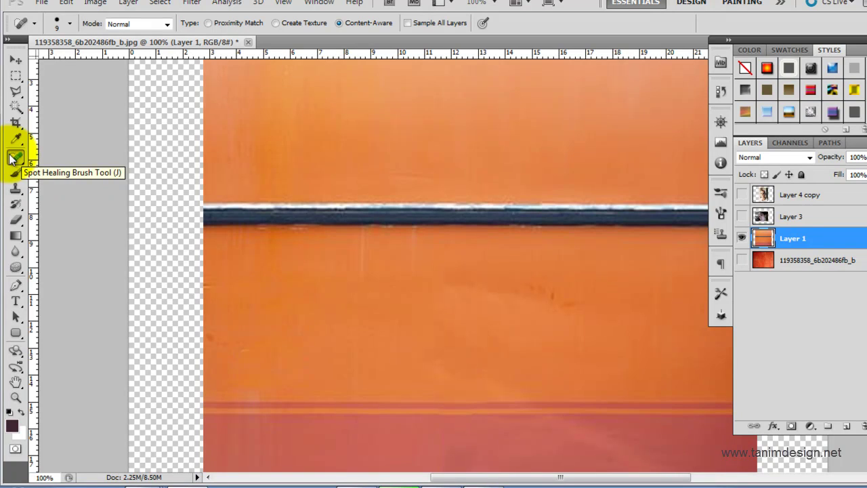
# Step: Hide Layer 1's orange wall and show the red textured background layer
pyautogui.click(743, 238)
pyautogui.click(742, 260)
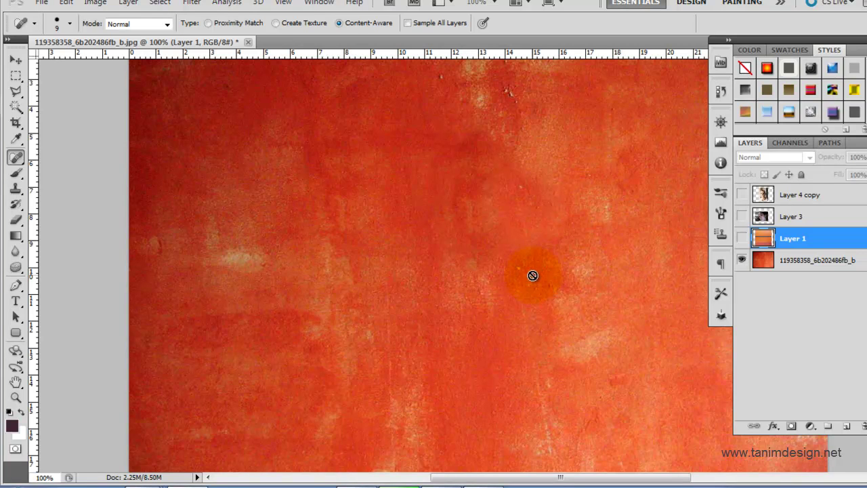
pyautogui.click(16, 301)
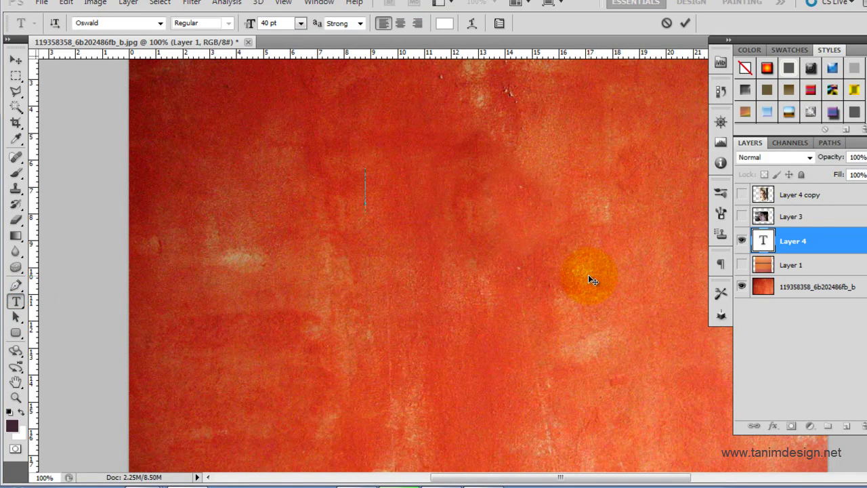
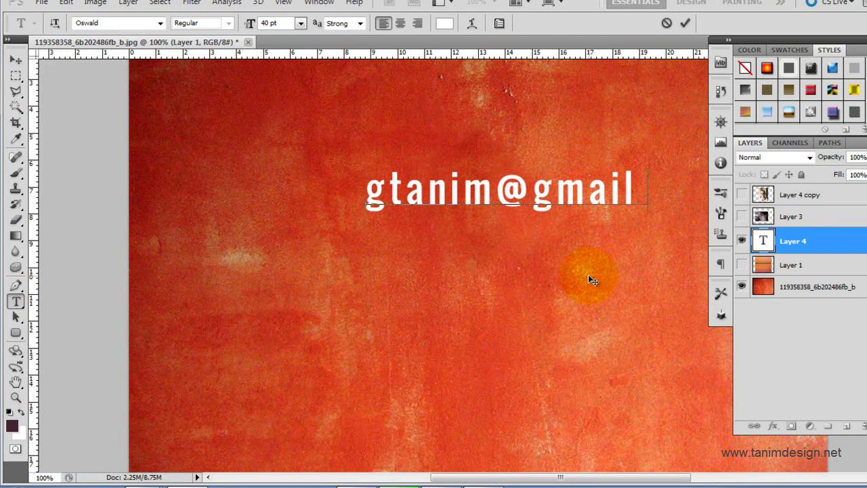
# Step: Type the e-mail address line in white Oswald and move it toward the centre
pyautogui.click(16, 58)
pyautogui.moveTo(590, 192); pyautogui.dragTo(536, 285)
# Step: Duplicate the line below and retype the copy as the Facebook page address
pyautogui.press('t')
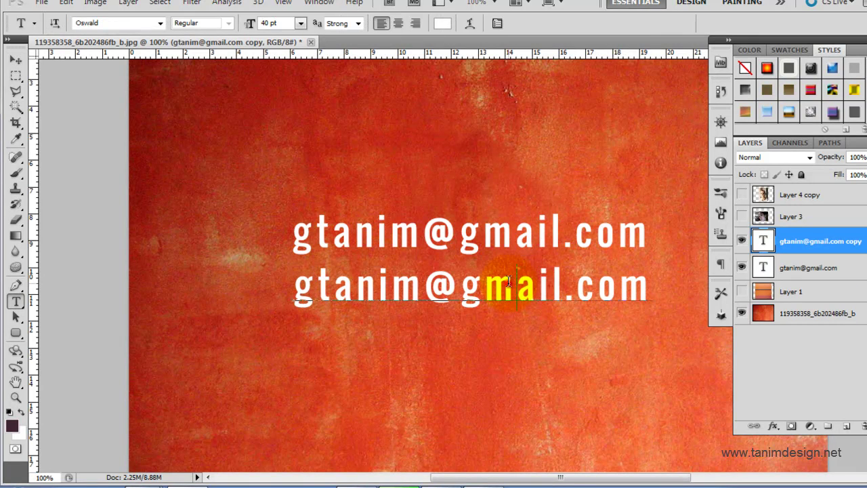
pyautogui.tripleClick(508, 281)
pyautogui.write('facebok.c')
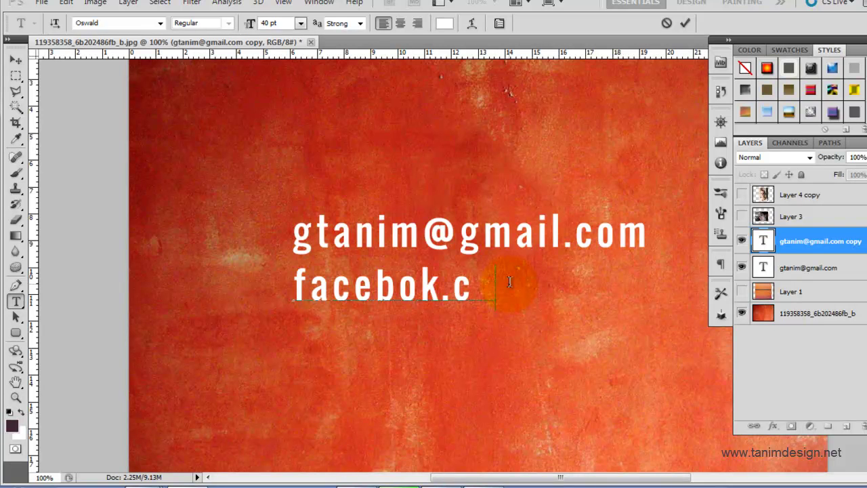
pyautogui.write('om/bt')
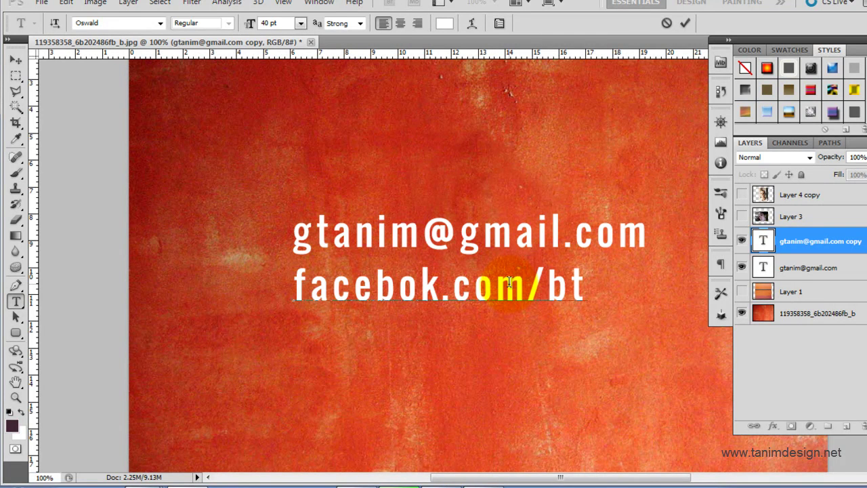
pyautogui.write('anim')
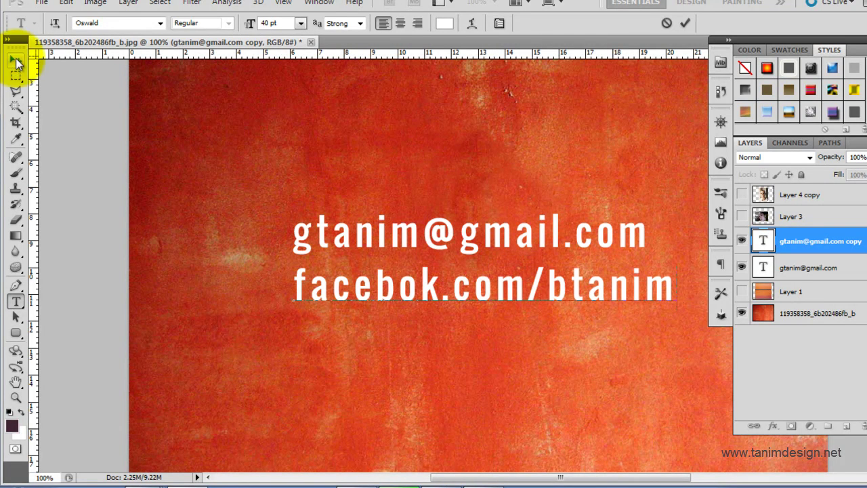
pyautogui.click(16, 59)
# Step: Copy that line below again, retype it as the YouTube channel address, and zoom to check
pyautogui.moveTo(526, 300); pyautogui.dragTo(533, 349)
pyautogui.press('t')
pyautogui.tripleClick(508, 338)
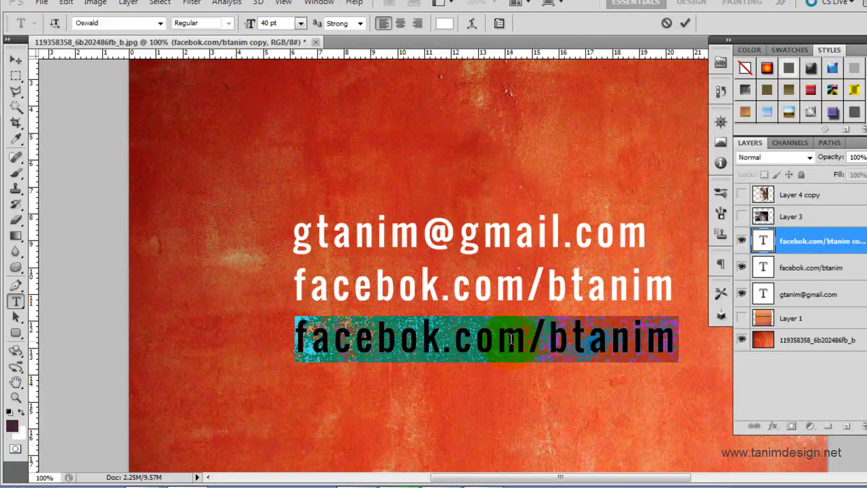
pyautogui.write('youtu')
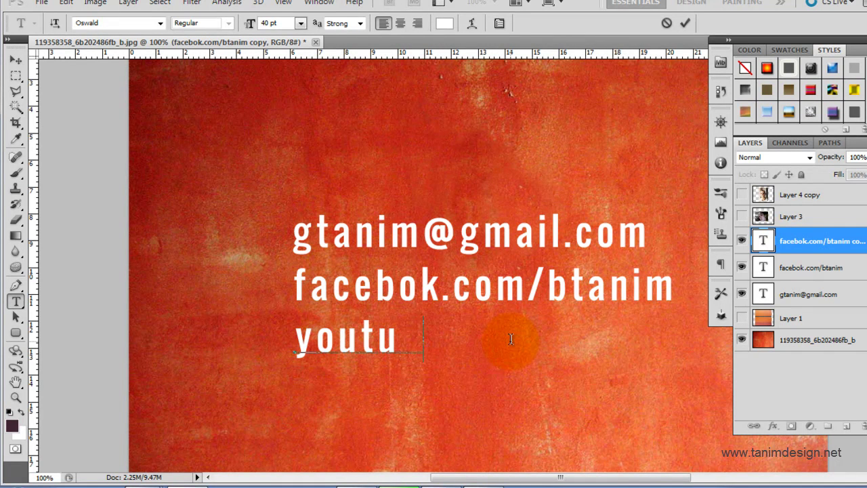
pyautogui.write('be.com/')
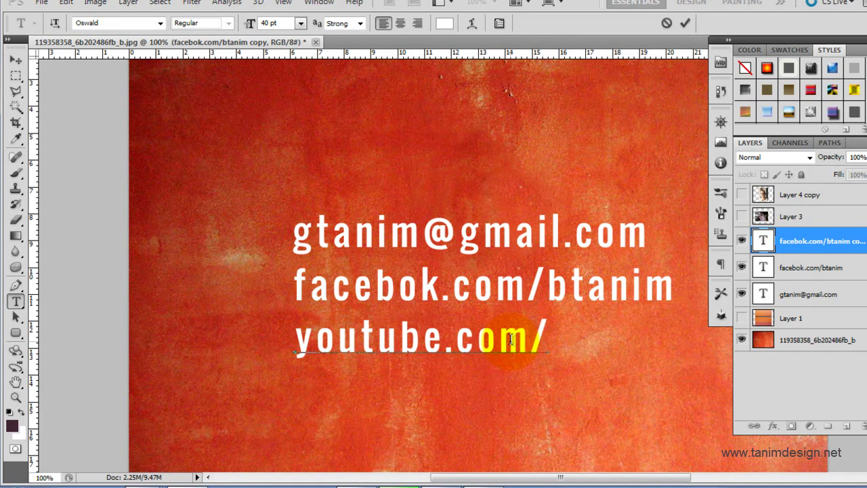
pyautogui.write('btanim')
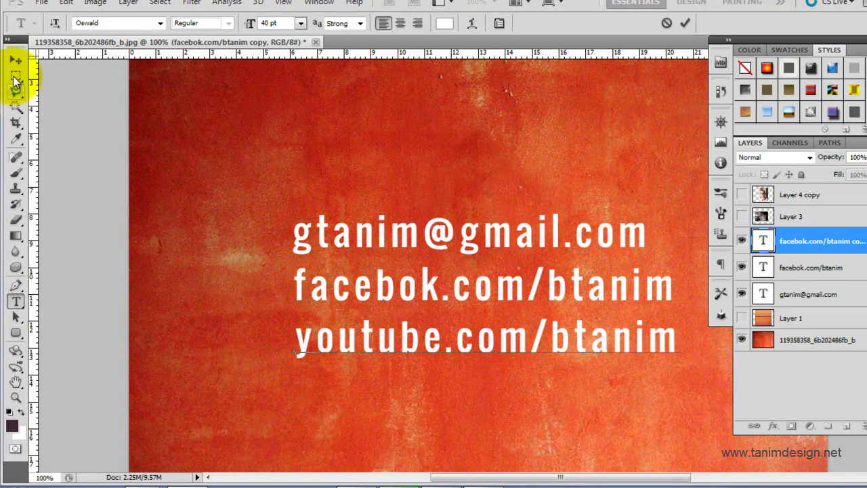
pyautogui.click(15, 65)
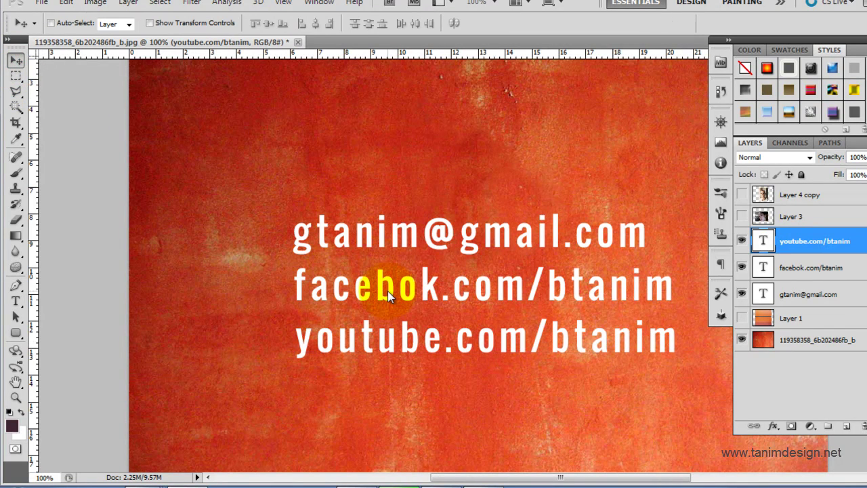
pyautogui.keyDown('ctrl'); pyautogui.keyDown('alt'); pyautogui.click(391, 290); pyautogui.keyUp('alt'); pyautogui.keyUp('ctrl')
pyautogui.keyDown('ctrl'); pyautogui.click(538, 349); pyautogui.keyUp('ctrl')
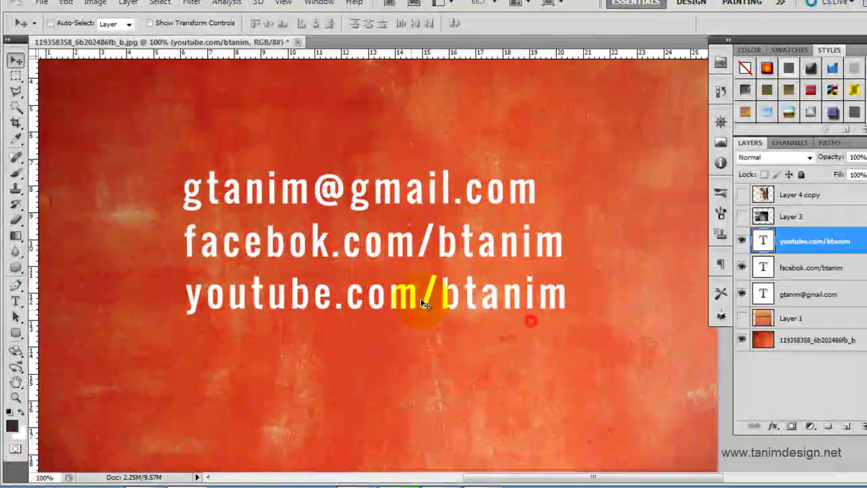